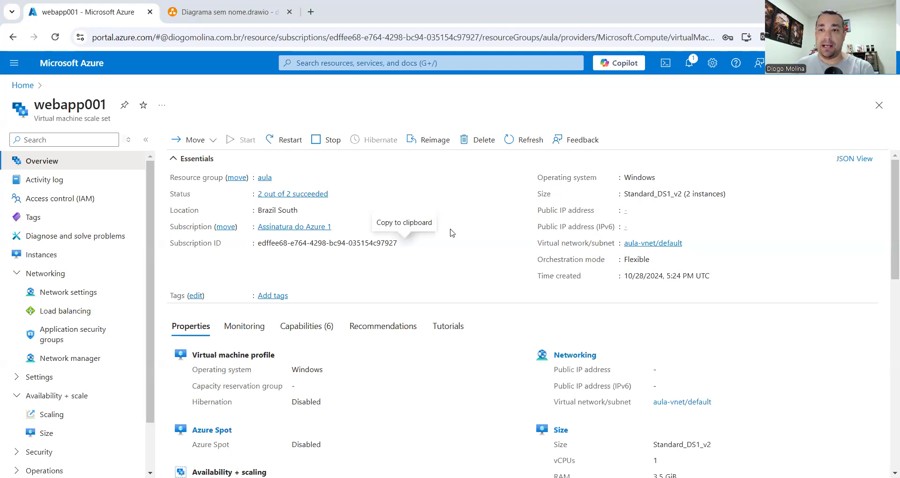
Bring up the draw.io diagram with webapp01, webapp02, the load balancer and client01
click(212, 12)
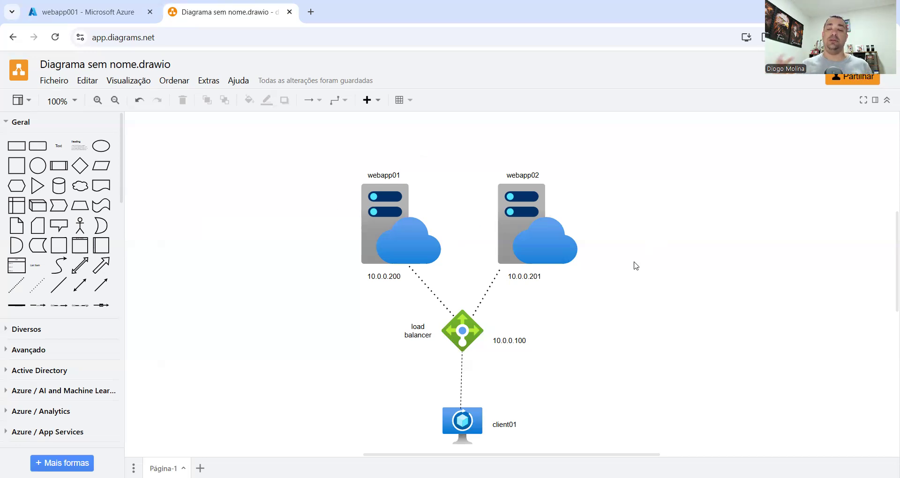
Duplicate the webapp02 server and its name label to the right, renaming the copy webapp03
click(519, 209)
key(ctrl+d)
drag(519, 209, 650, 205)
click(517, 177)
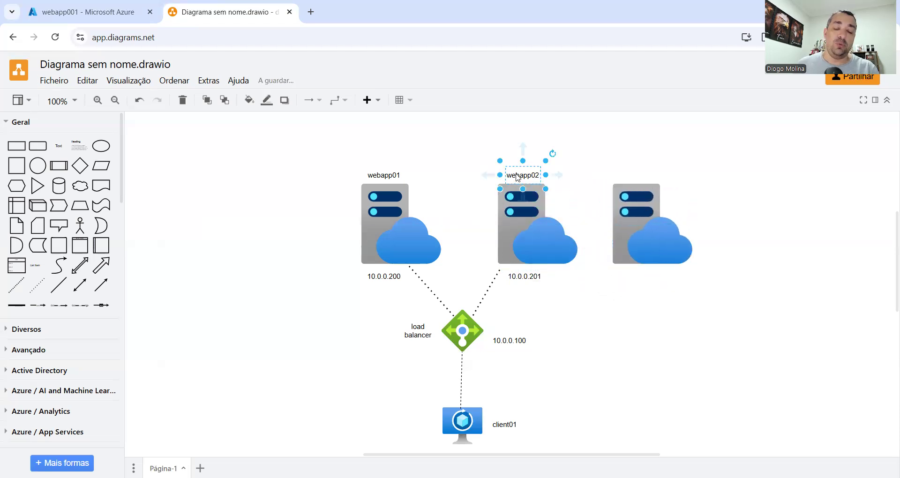
key(ctrl+d)
drag(540, 181, 647, 176)
double_click(647, 177)
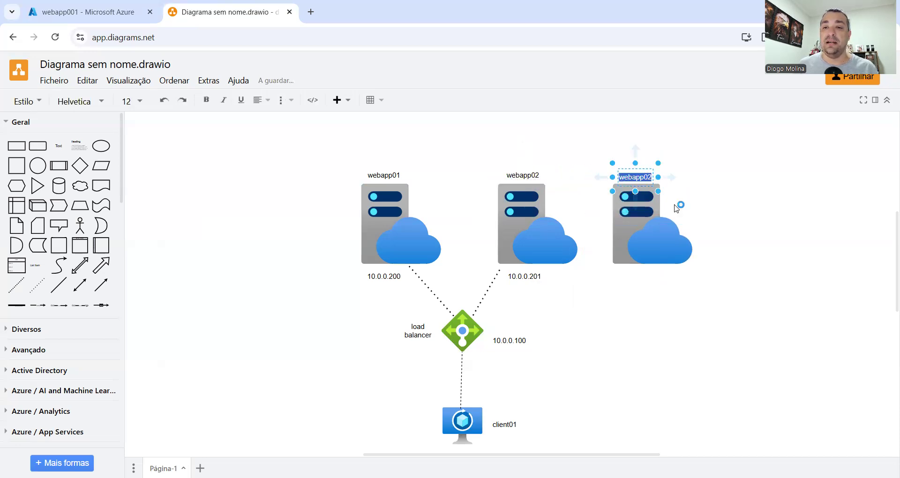
click(655, 176)
click(652, 177)
double_click(652, 177)
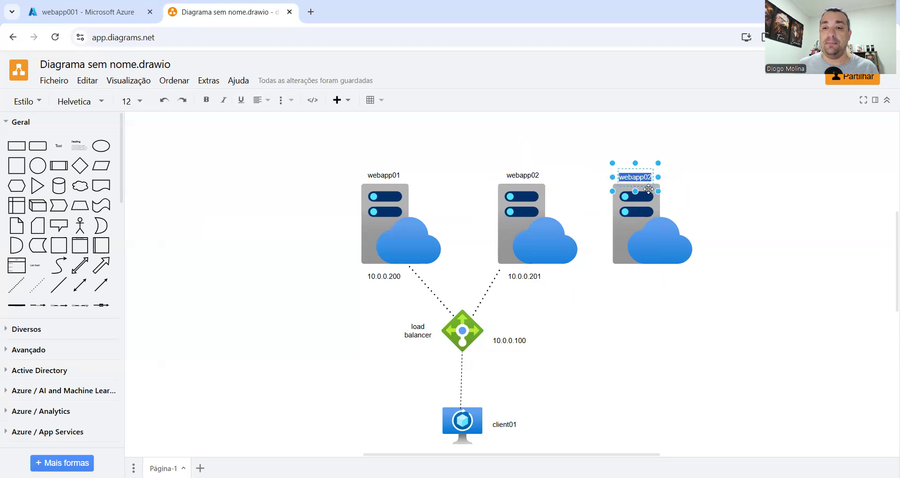
click(652, 178)
key(BackSpace)
text(3)
Copy the 10.0.0.201 address label under webapp03 and change it to 10.0.0.202
click(535, 276)
drag(535, 276, 648, 282)
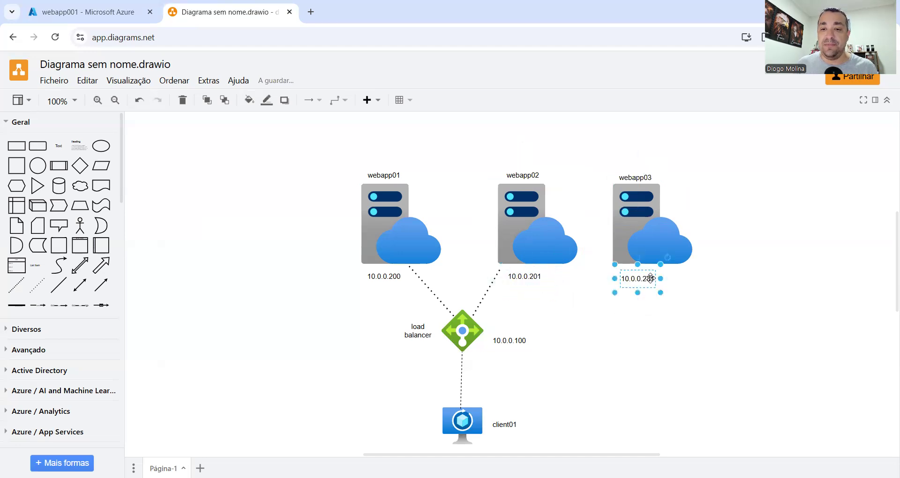
double_click(649, 280)
click(655, 279)
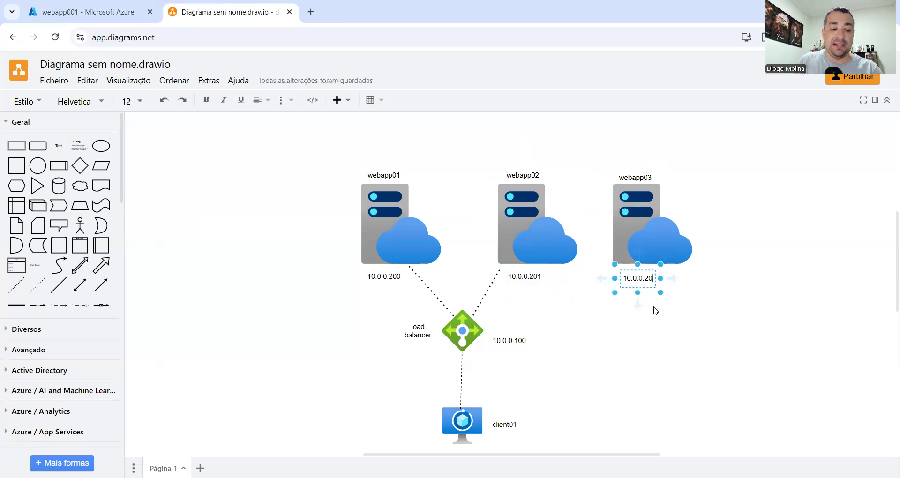
key(BackSpace)
text(2)
click(655, 339)
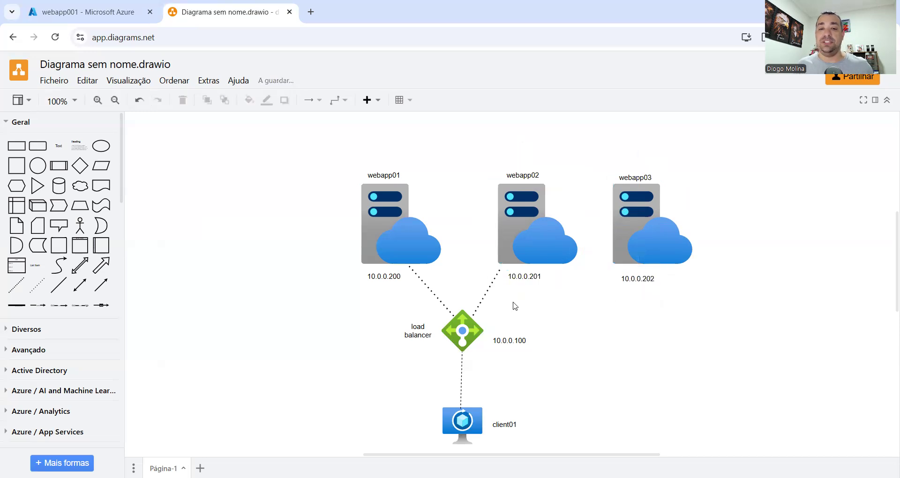
Connect webapp03 to the load balancer with a dotted connector line
click(16, 285)
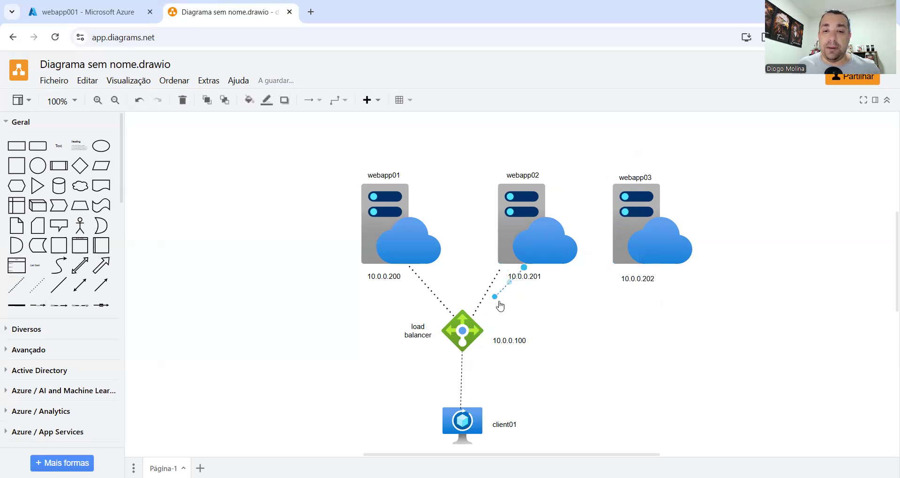
drag(495, 296, 483, 309)
drag(524, 267, 643, 262)
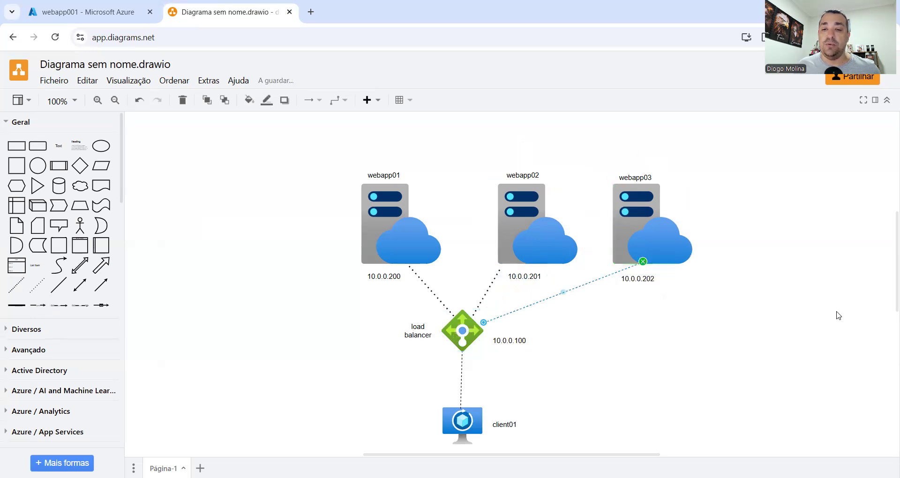
click(838, 314)
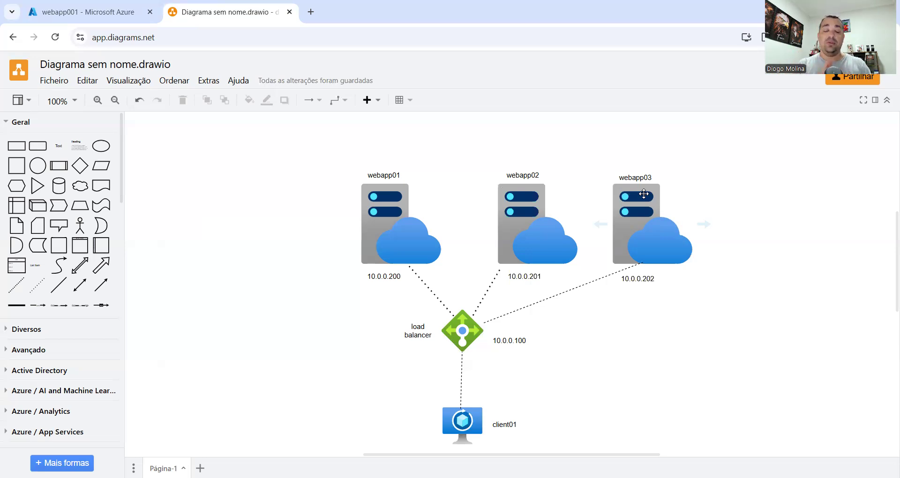
Return to the webapp001 Azure overview and highlight its Virtual machine scale set subtitle
click(108, 11)
drag(35, 118, 315, 116)
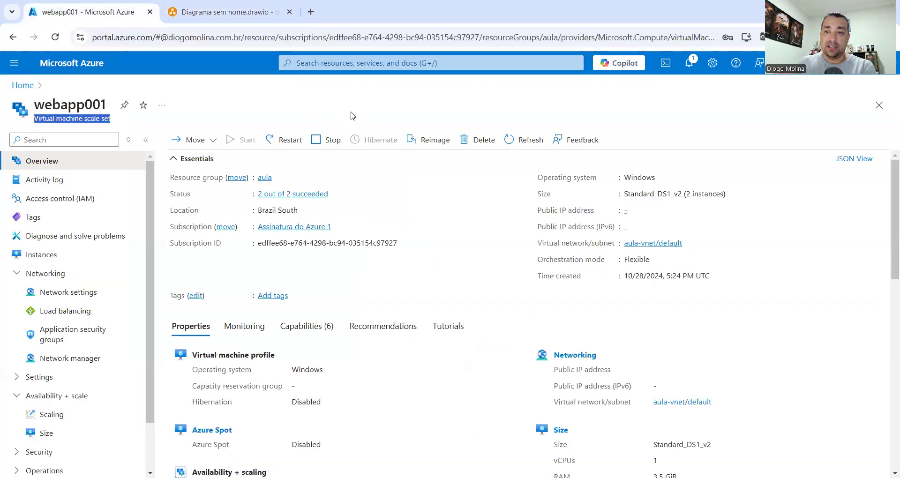
Switch back to the three-server network diagram tab
click(224, 13)
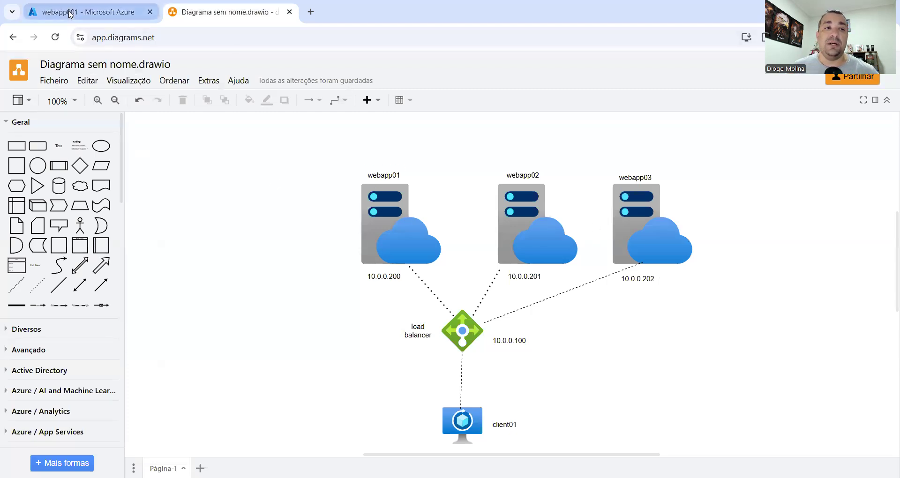
Flip between the Azure and diagram tabs, ending on the webapp001 scale set overview
click(22, 7)
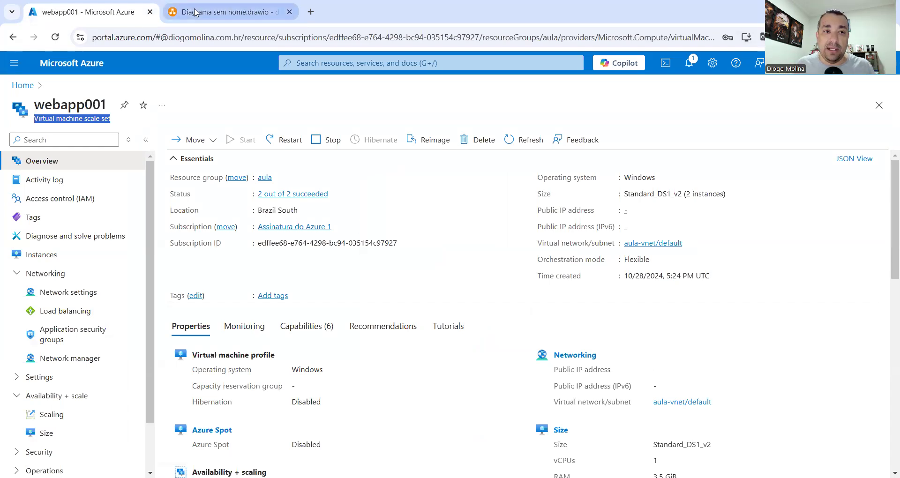
click(181, 13)
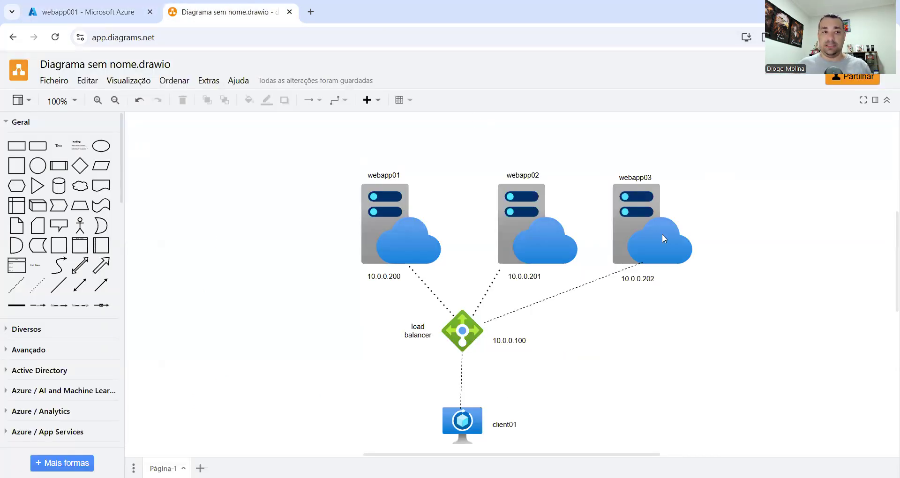
key(ctrl+Tab)
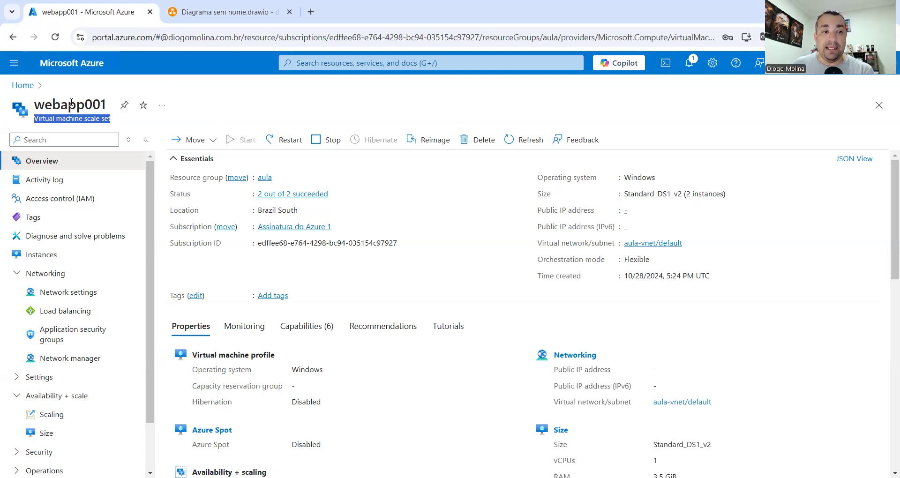
Compare webapp001's two-instance list against the diagram, then open its Load balancing page
click(85, 115)
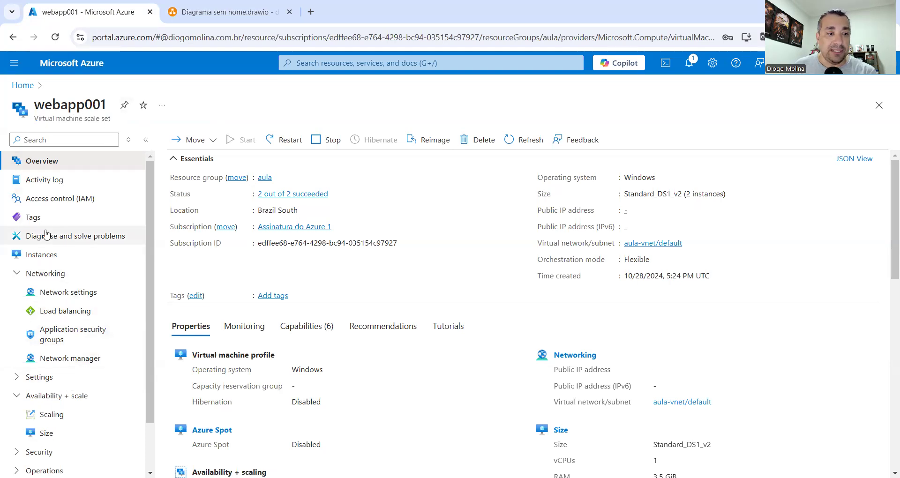
click(41, 255)
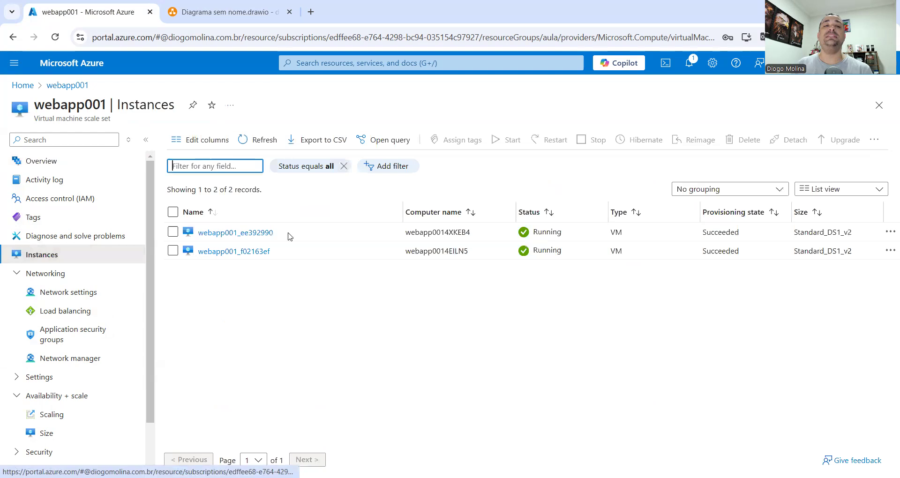
click(255, 7)
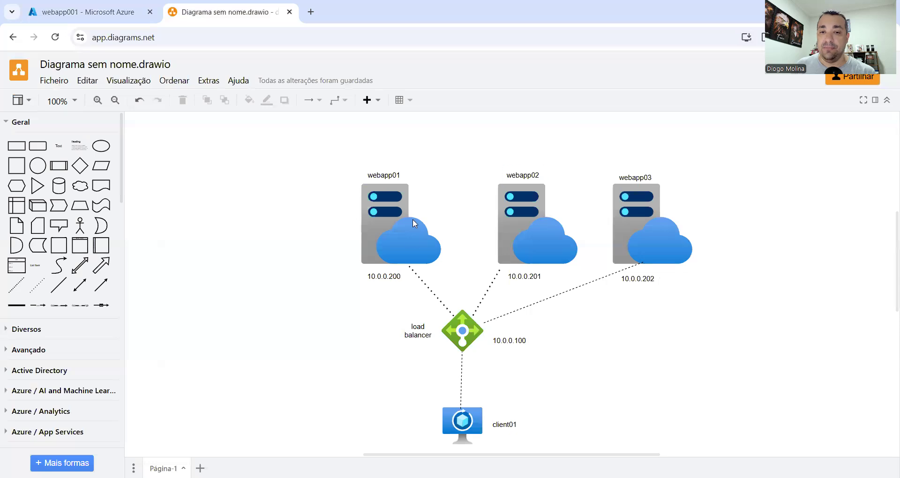
click(105, 16)
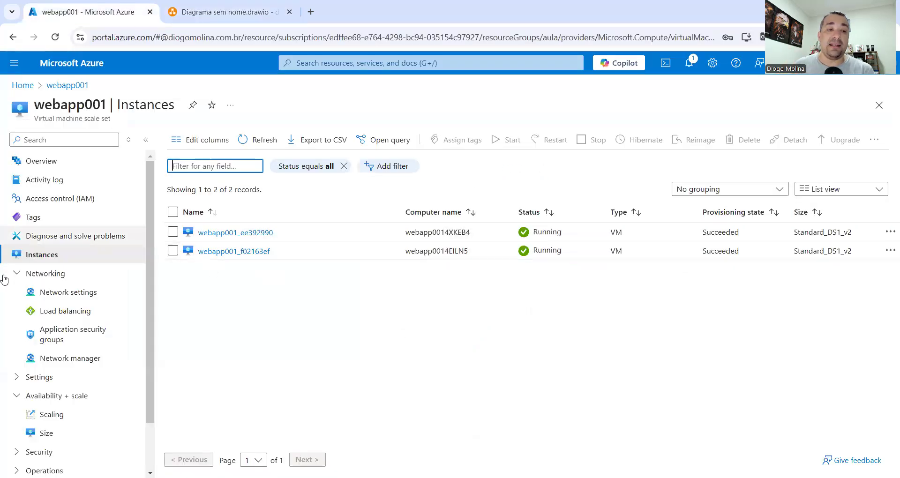
key(ctrl+Tab)
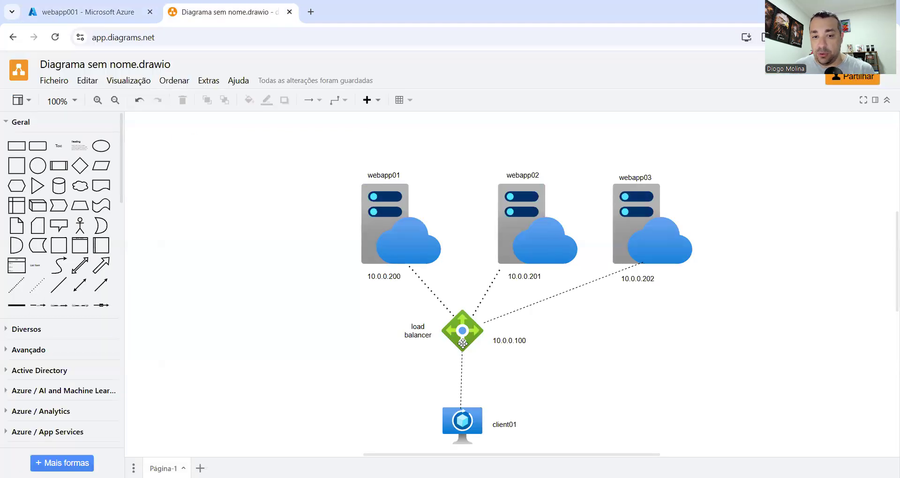
click(87, 11)
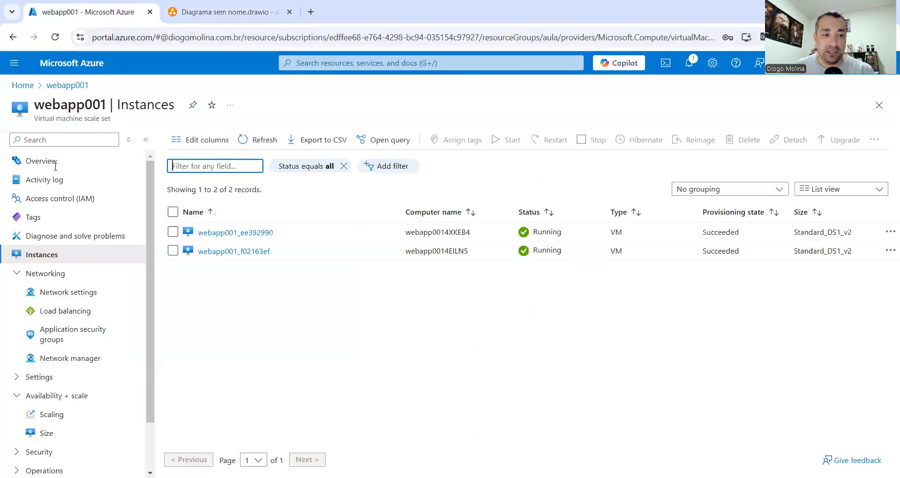
click(69, 311)
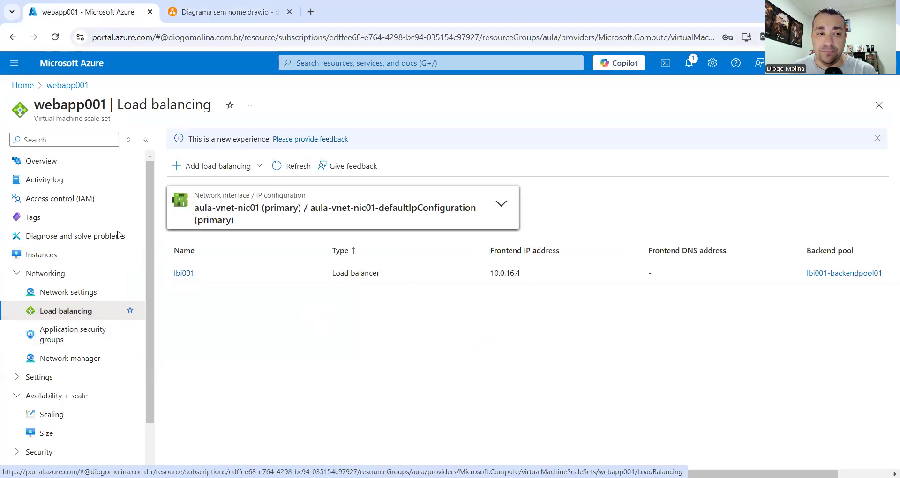
Note load balancer IP 10.0.16.4, recheck Instances, then open webapp001's Scaling settings
drag(487, 275, 526, 280)
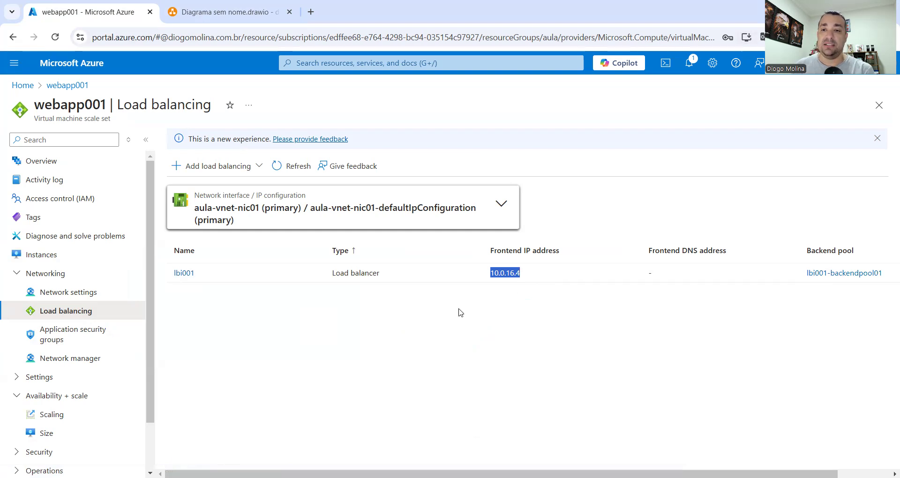
click(39, 255)
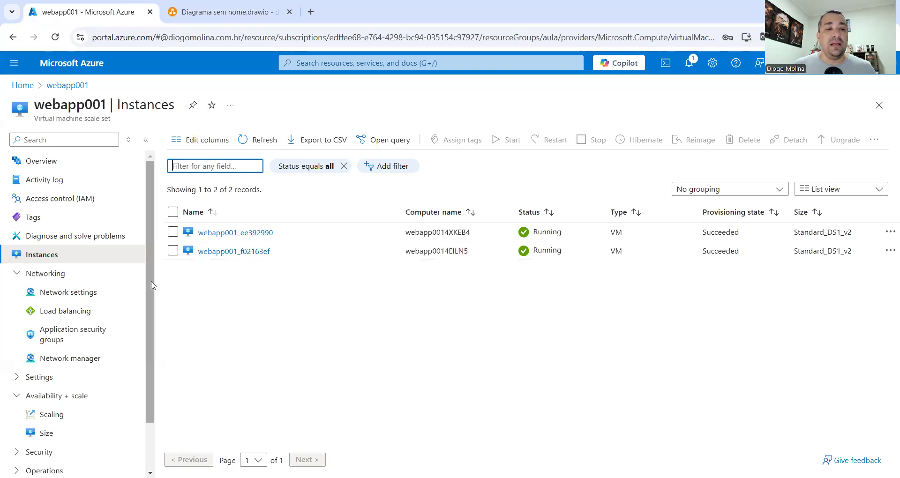
scroll(153, 285, down, 2)
click(52, 357)
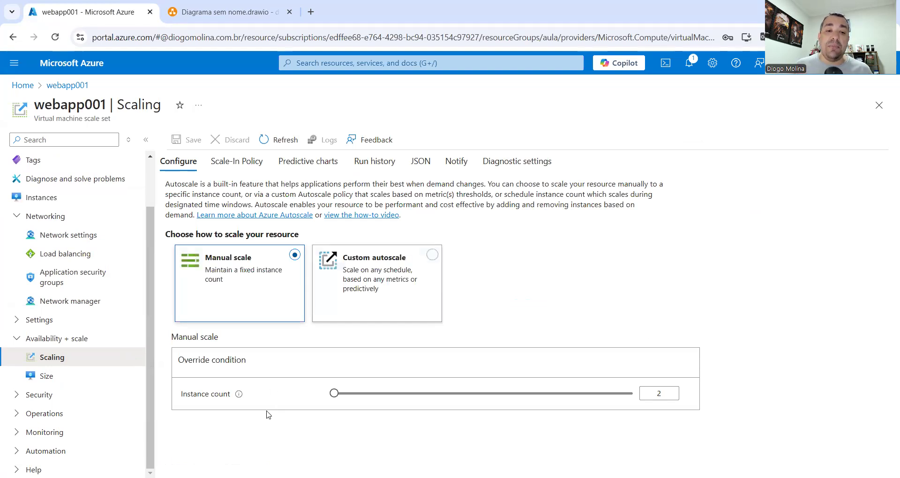
click(228, 10)
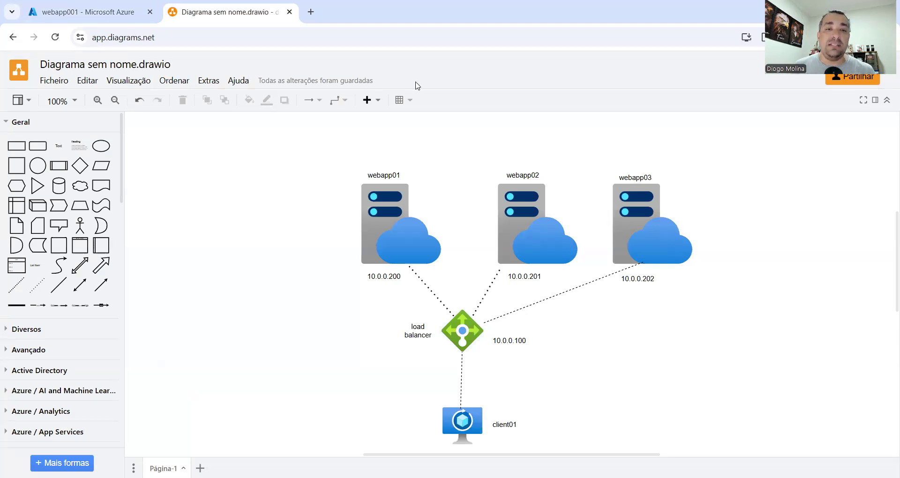
click(89, 13)
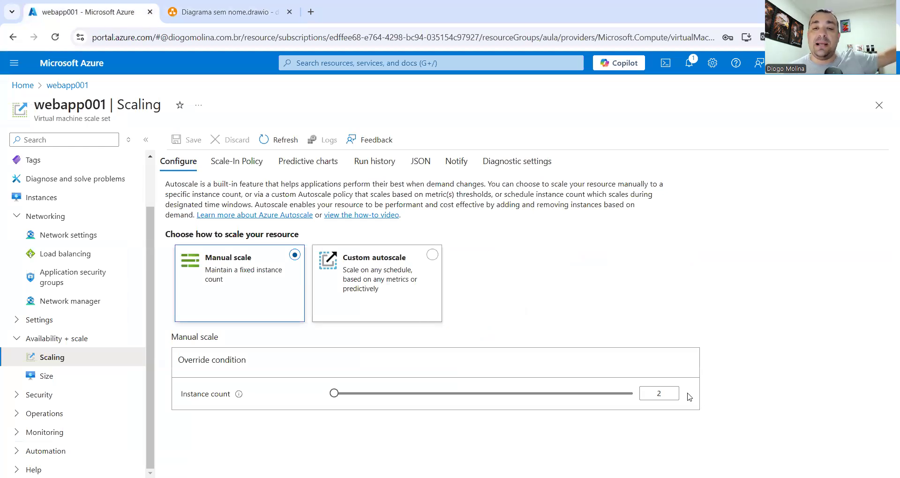
Change webapp001's manual instance count from 2 to 3, save, and view the instance list
click(47, 199)
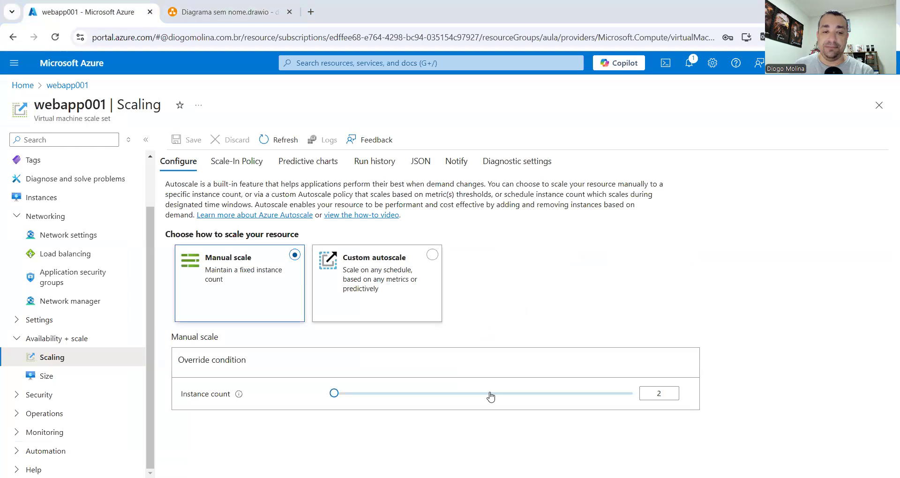
drag(334, 393, 337, 394)
drag(669, 400, 629, 394)
text(3)
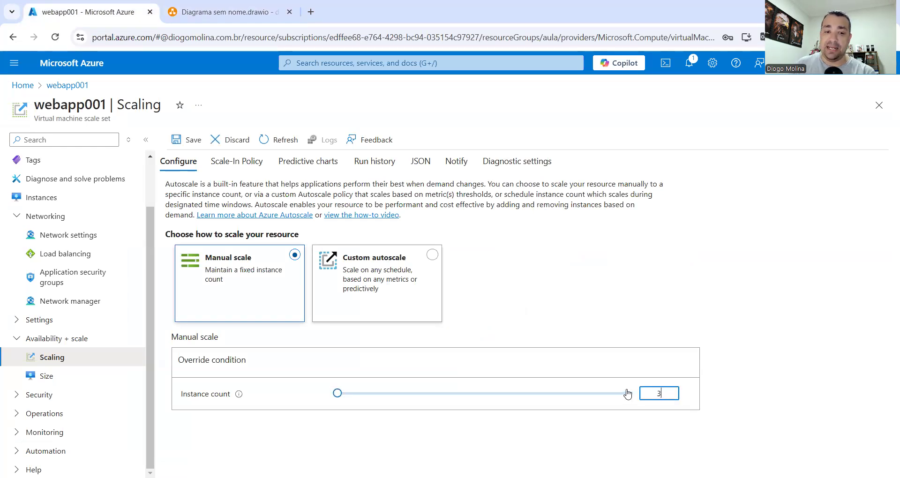
click(192, 138)
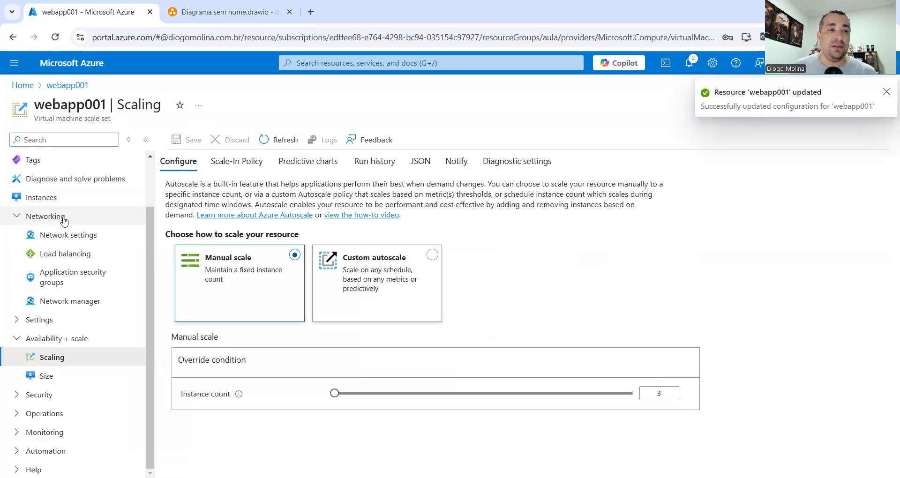
click(56, 200)
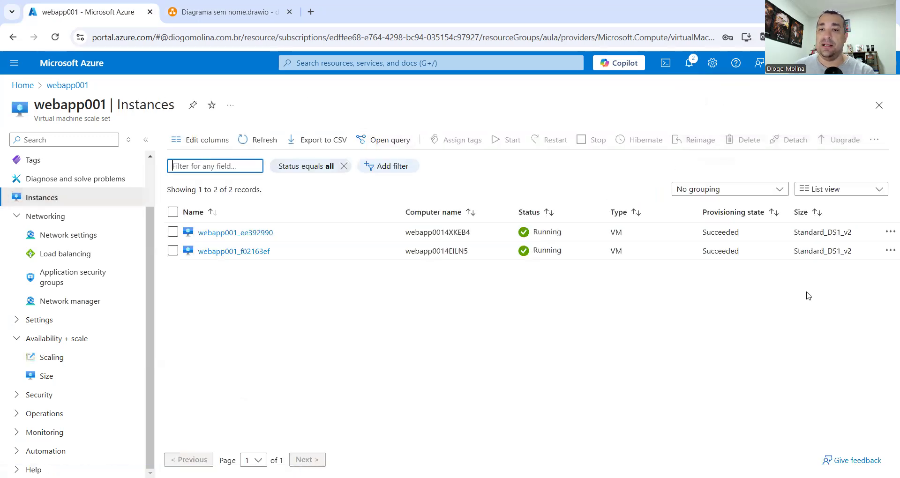
Refresh Instances until webapp001_16713e11 appears as Creating, then return to Scaling
click(260, 147)
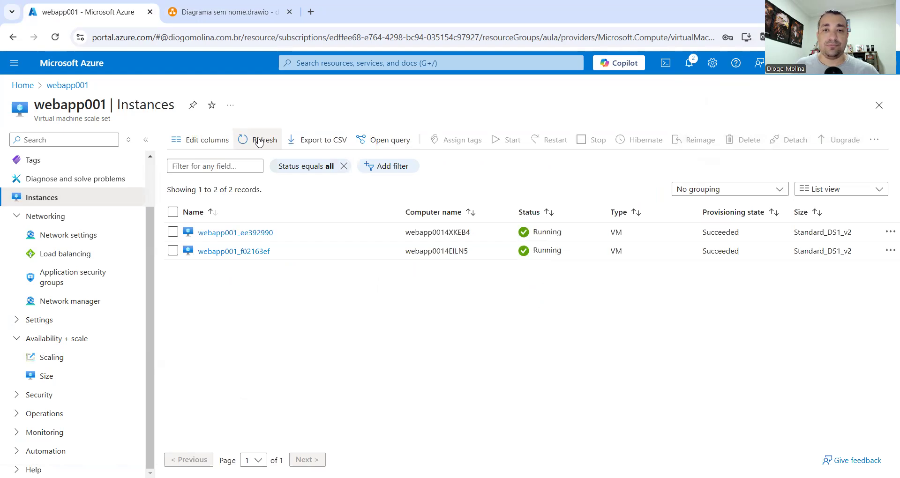
click(258, 141)
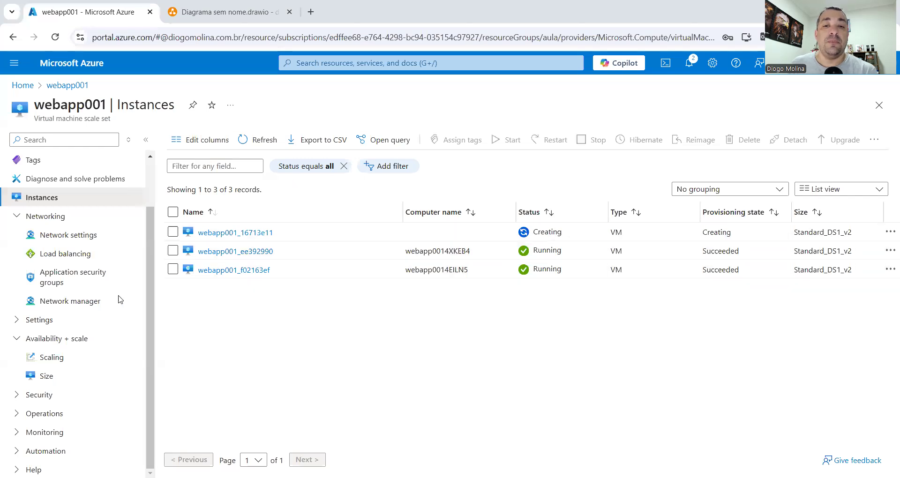
click(245, 136)
click(319, 224)
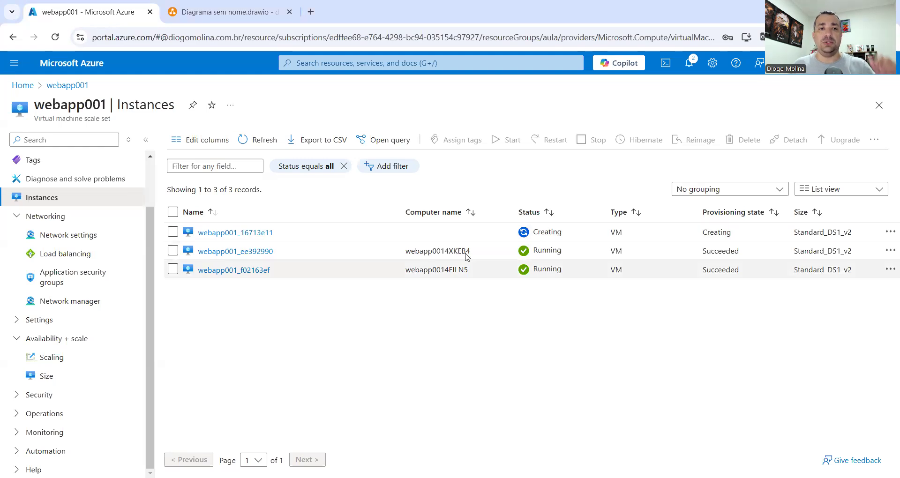
click(221, 11)
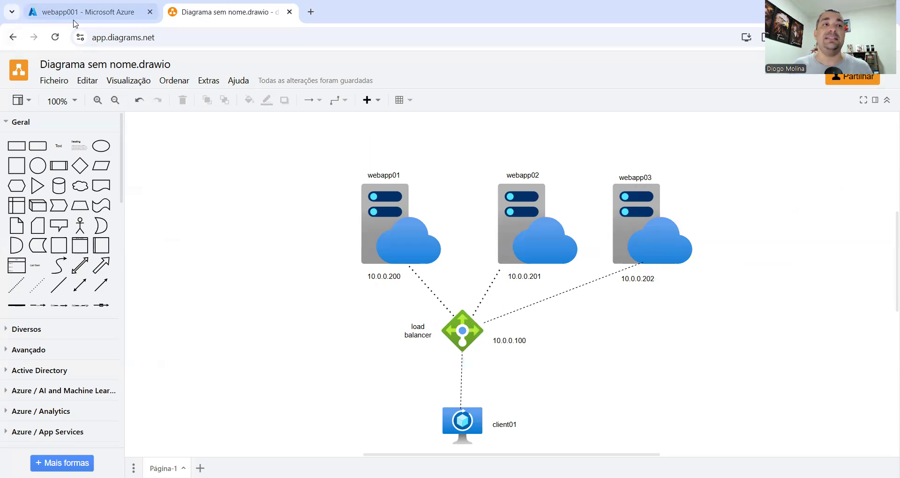
click(88, 12)
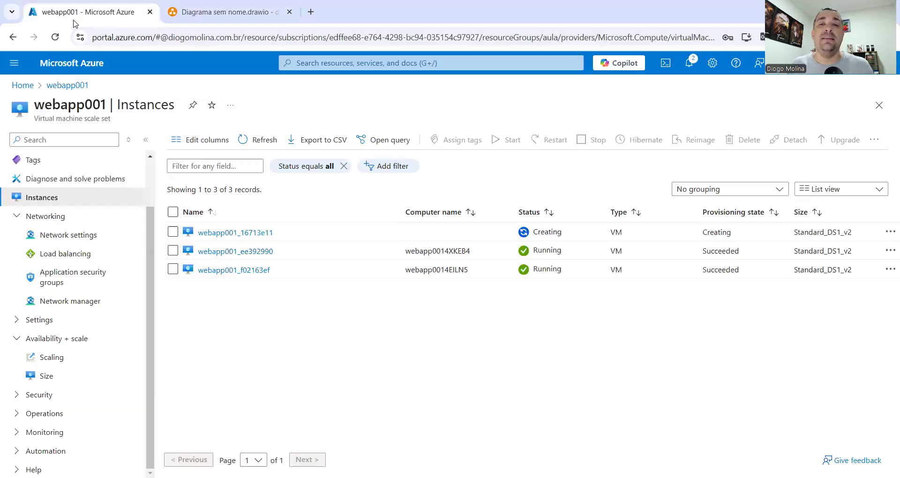
click(260, 140)
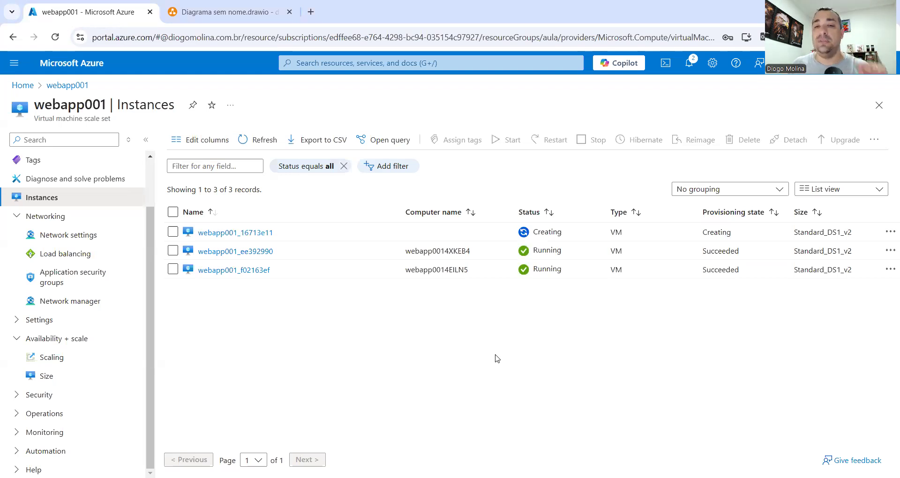
click(265, 141)
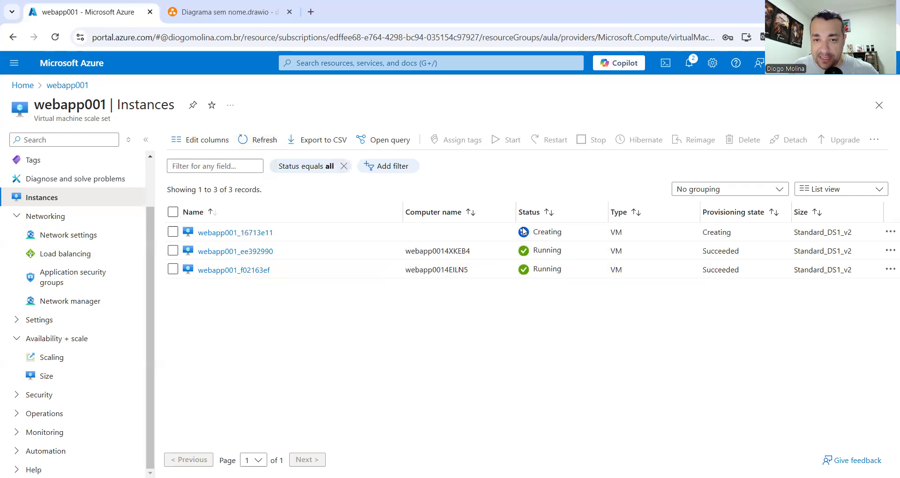
click(49, 357)
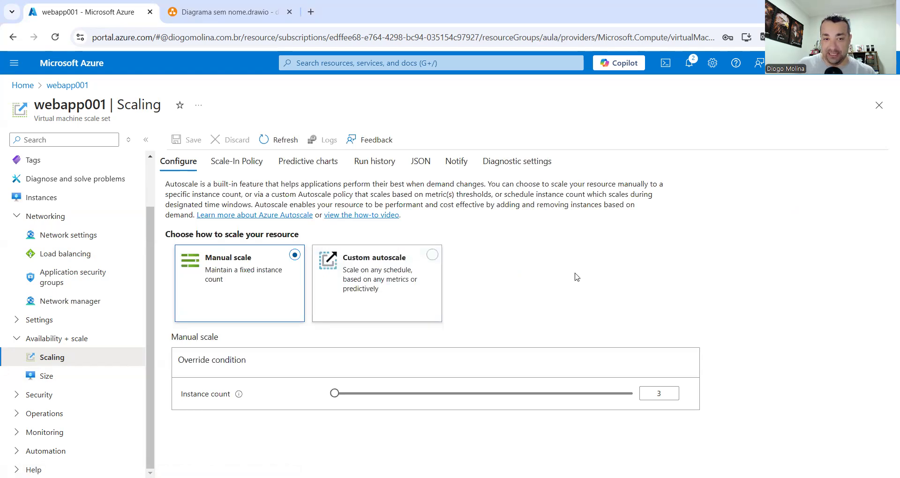
Review the Scale-In Policy tab twice, briefly trying Custom autoscale in between
click(245, 162)
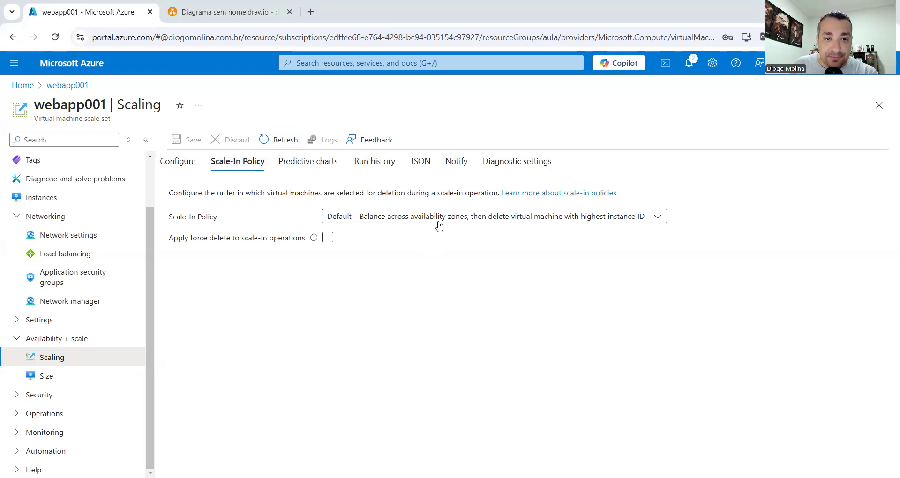
click(178, 160)
click(429, 263)
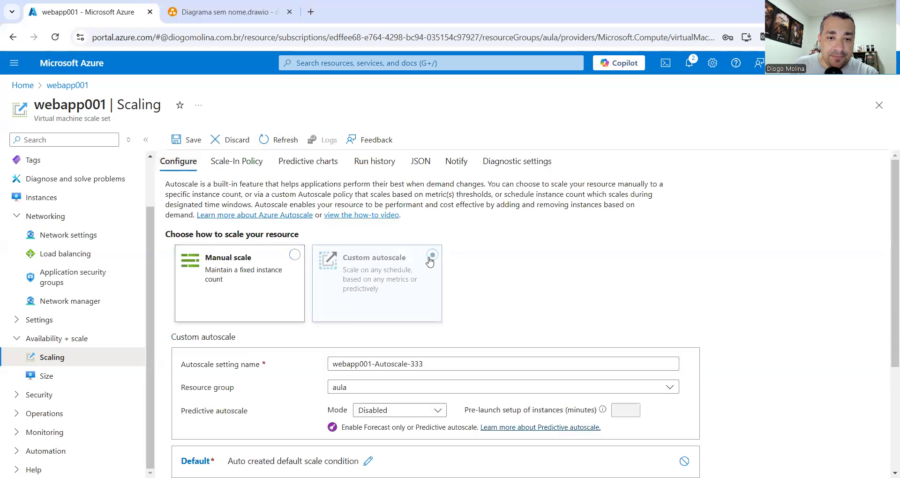
scroll(523, 276, down, 2)
scroll(523, 276, up, 3)
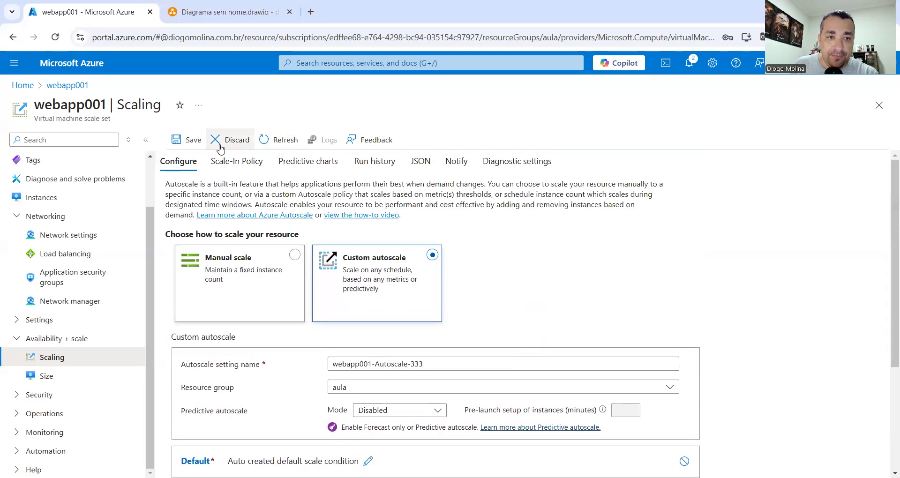
click(224, 162)
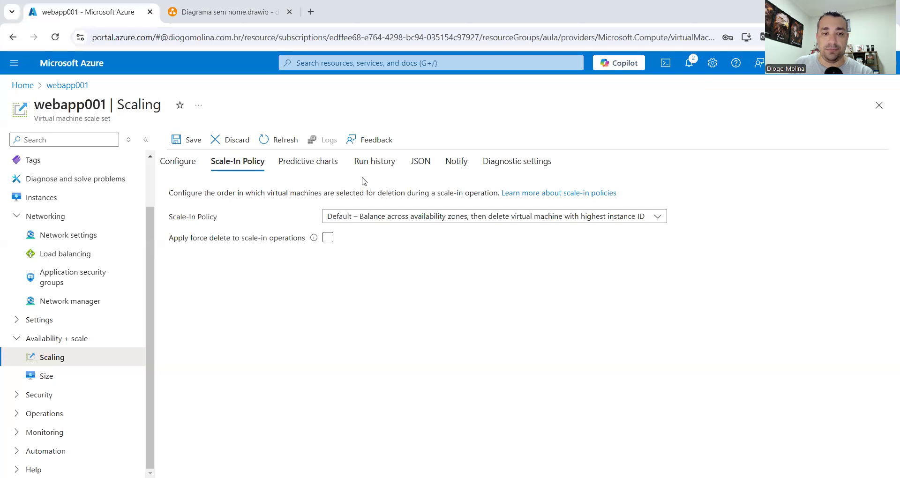
click(175, 162)
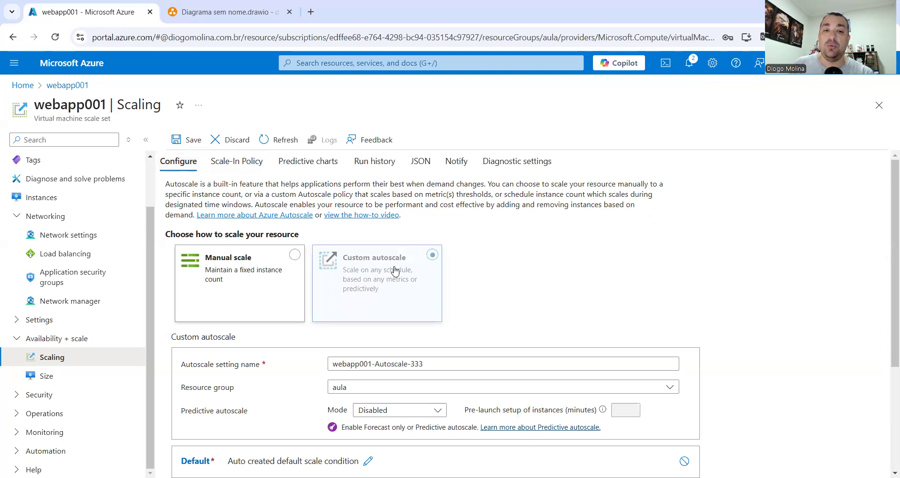
Reset Manual scale to instance count 3, then choose Custom autoscale with setting webapp001-Autoscale-333
click(288, 261)
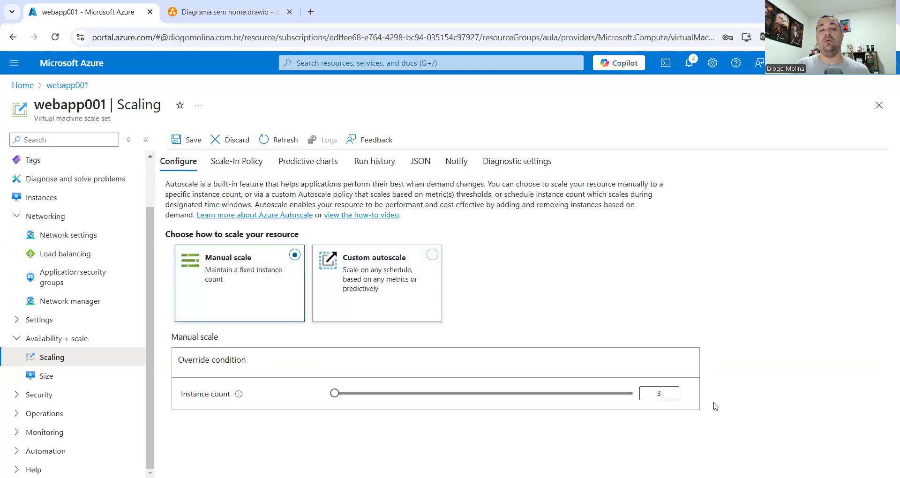
click(659, 394)
text(2)
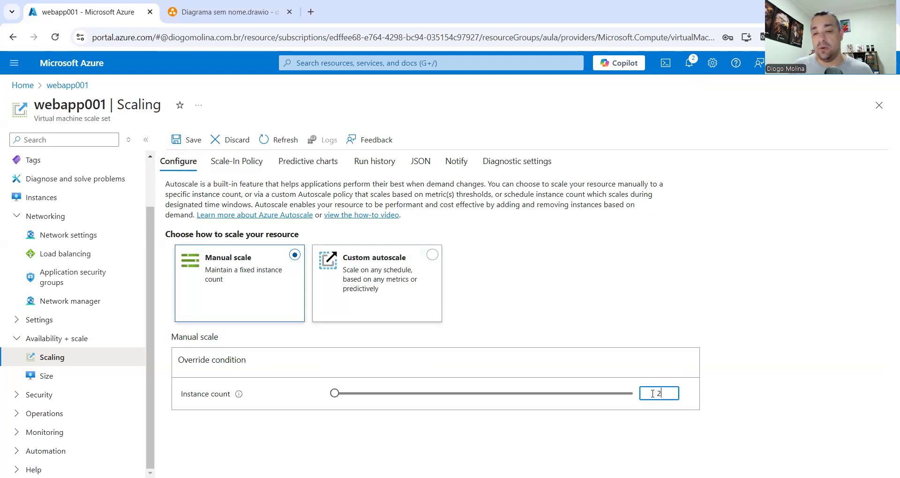
drag(665, 395, 656, 396)
text(3)
click(650, 317)
click(432, 255)
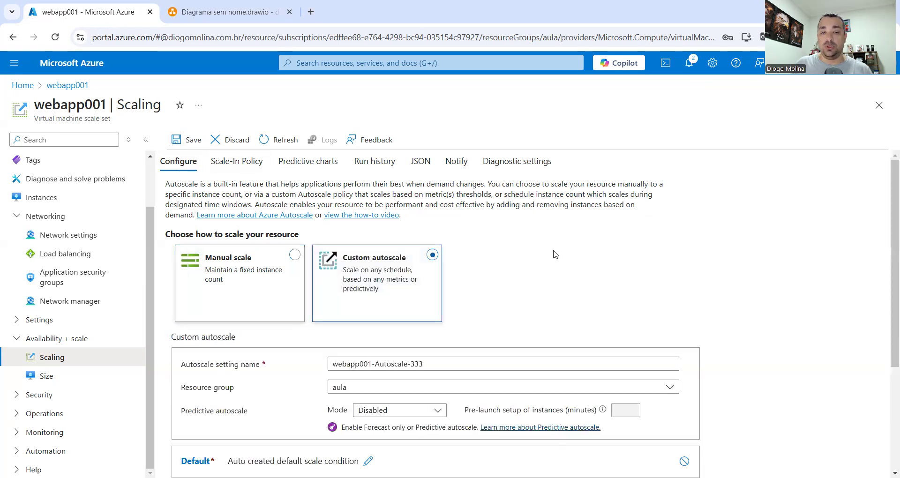
Switch the default scale condition to scale based on a metric
scroll(550, 257, down, 2)
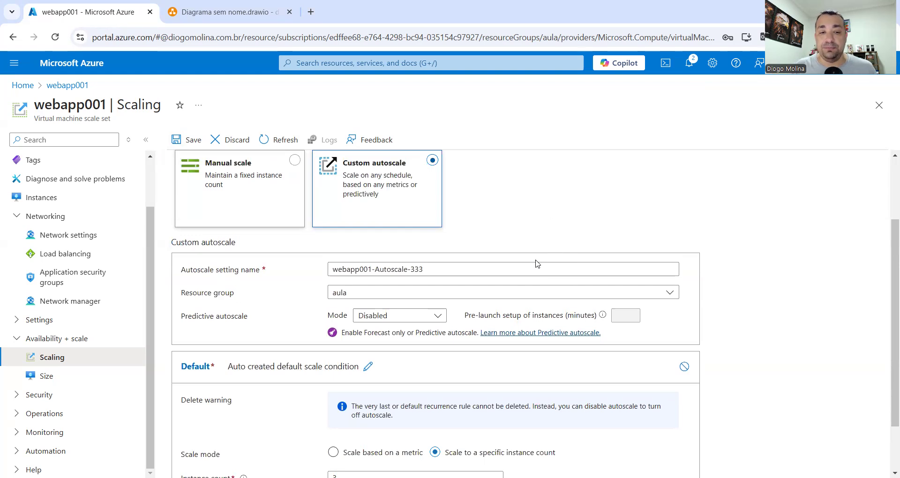
scroll(537, 264, down, 1)
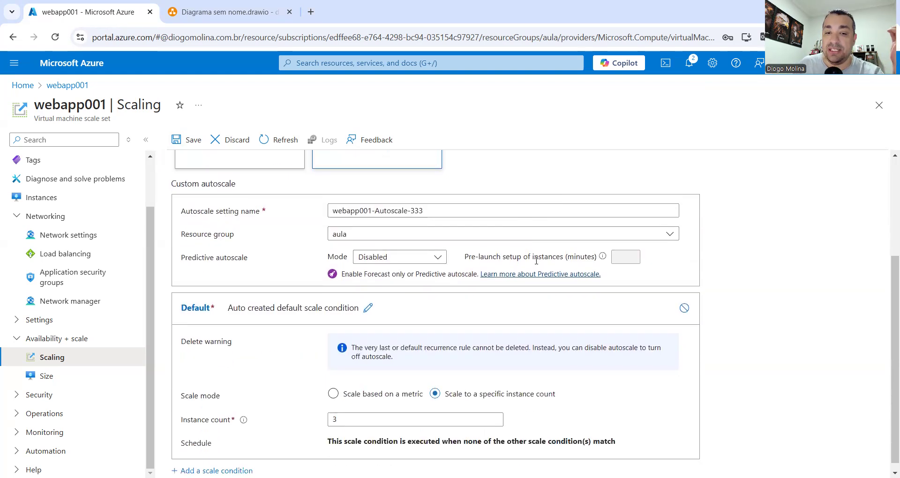
scroll(537, 261, down, 1)
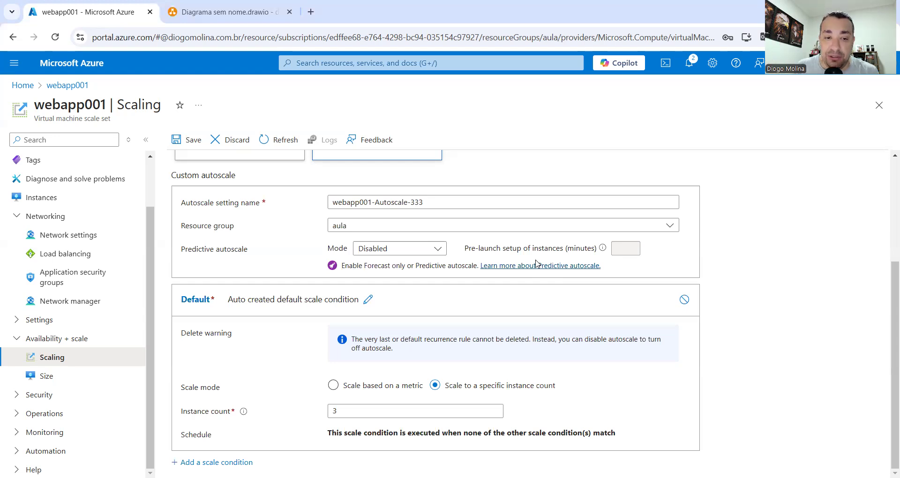
click(357, 386)
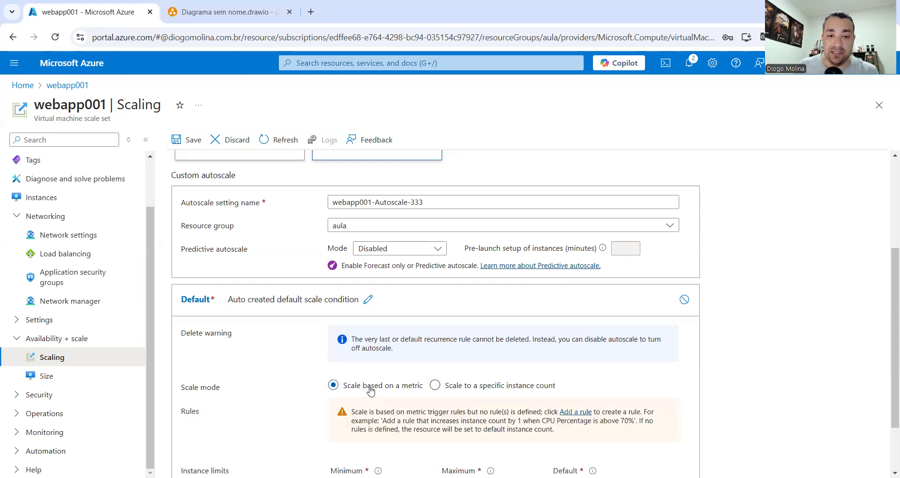
Set the instance limits to minimum 2, maximum 5 and default 2
scroll(469, 401, down, 1)
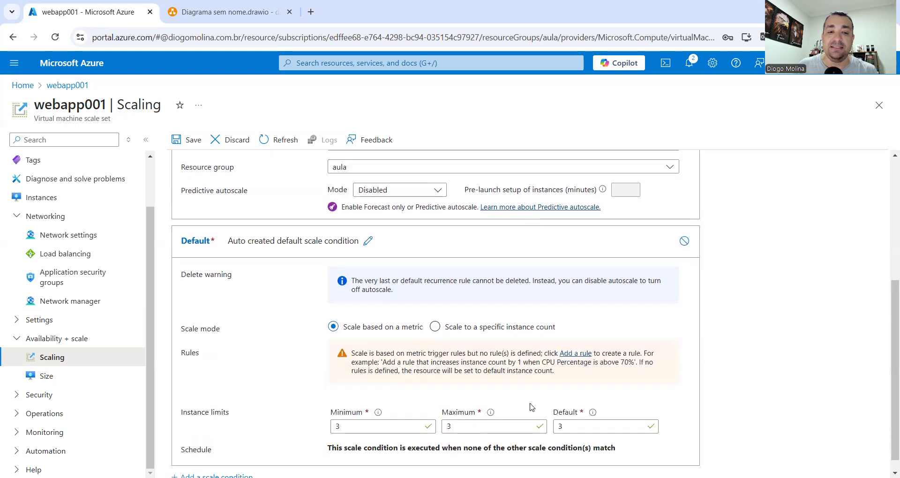
scroll(530, 405, down, 1)
drag(372, 412, 312, 409)
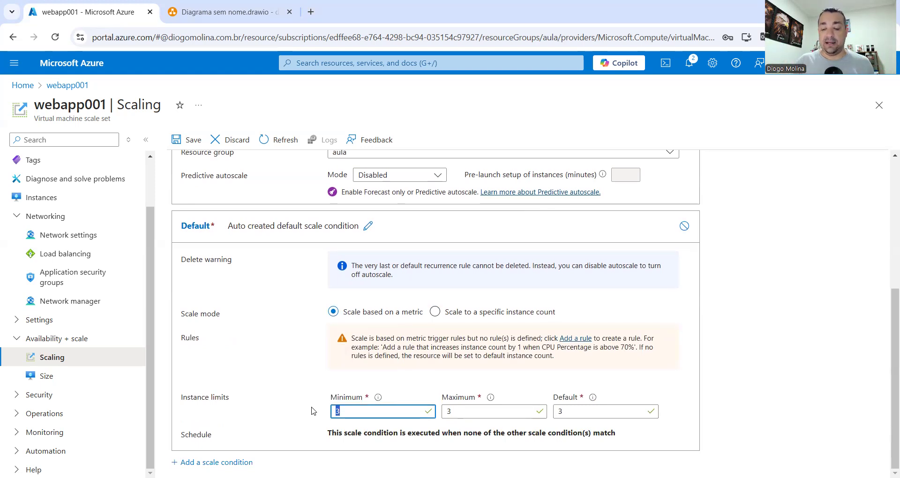
text(2)
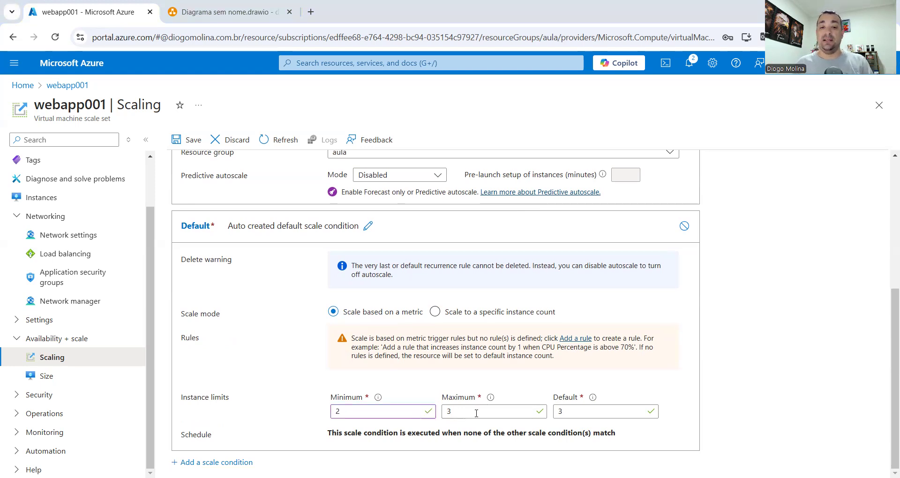
key(Tab)
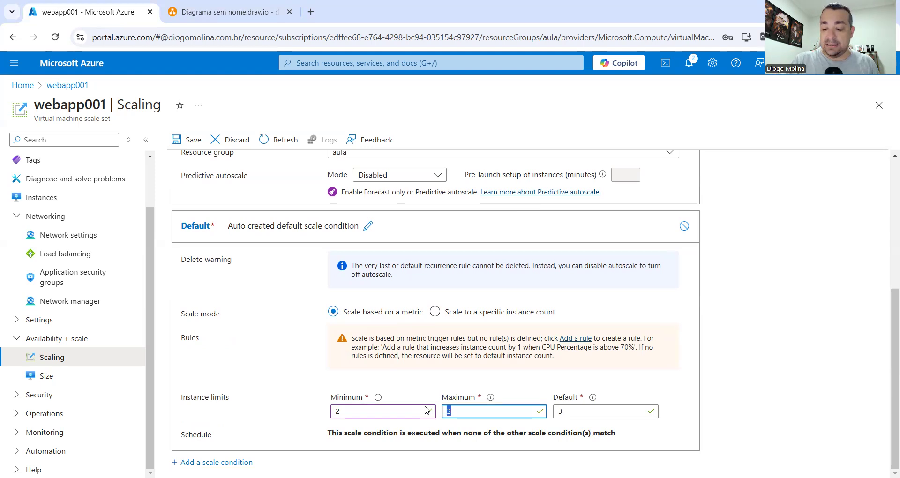
text(5)
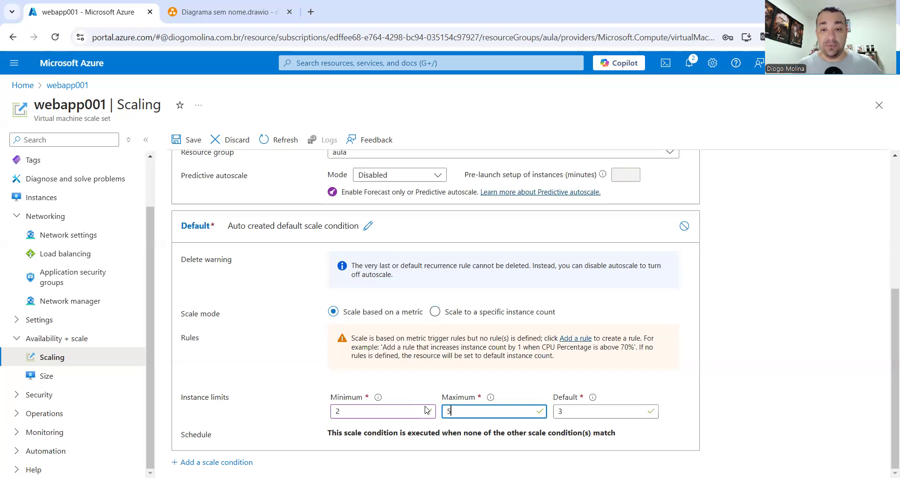
click(615, 413)
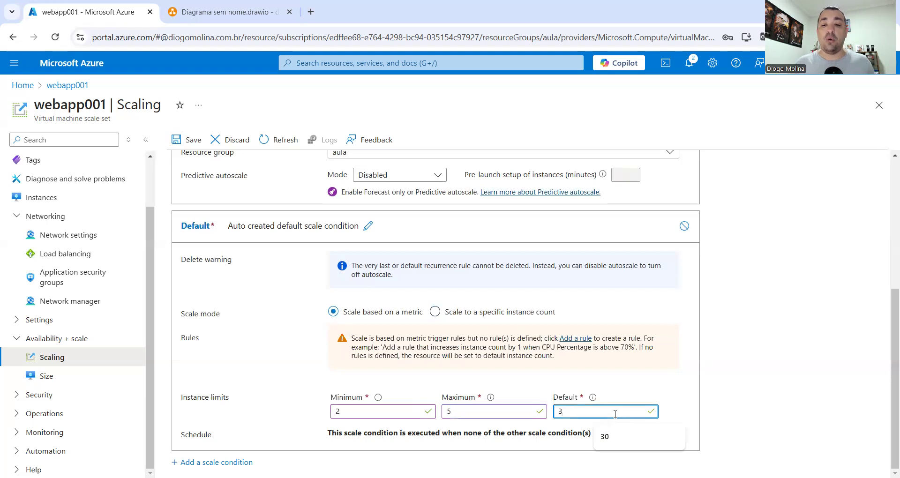
key(BackSpace)
text(2)
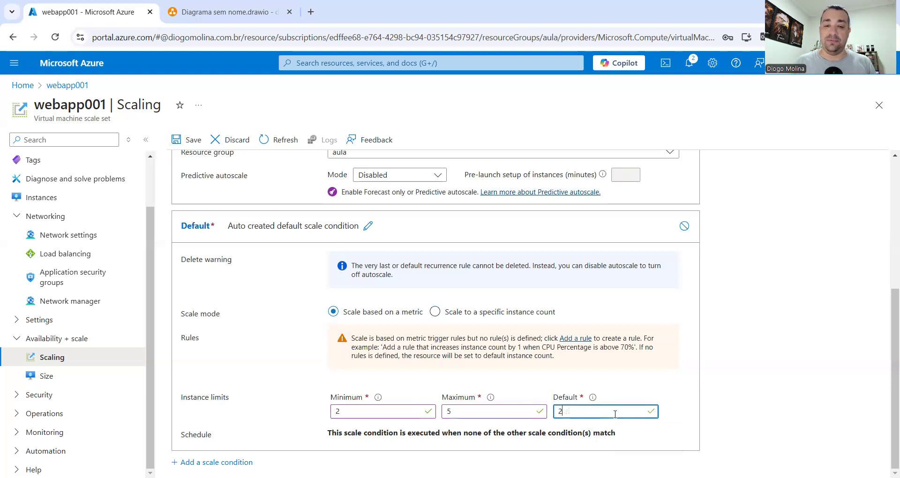
click(577, 343)
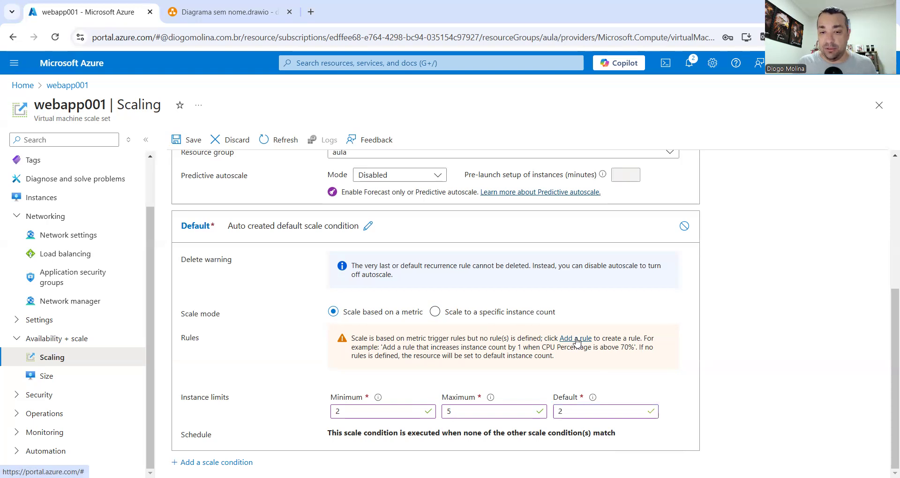
Start a new scale rule and keep Percentage CPU as its metric
click(576, 343)
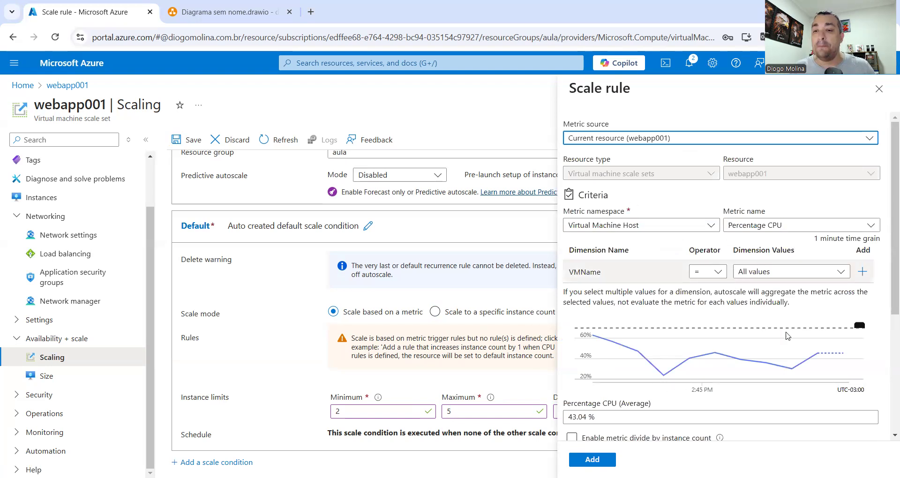
mouse_move(797, 362)
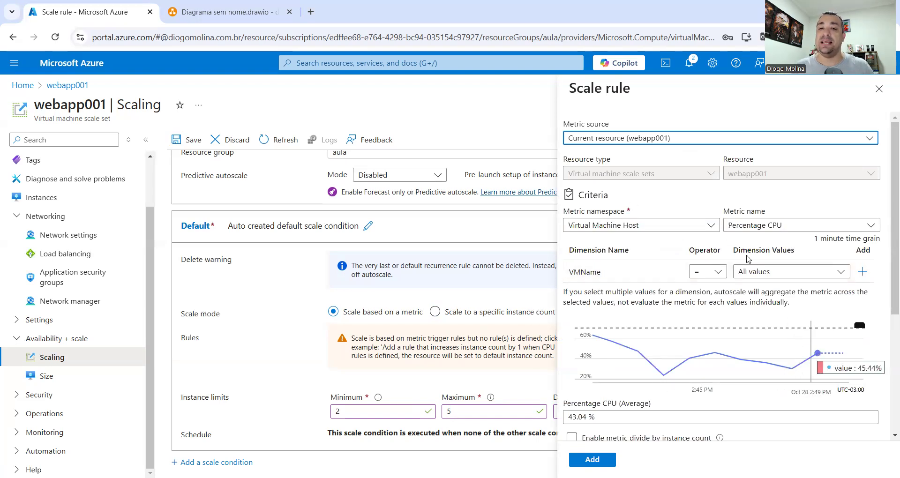
click(811, 229)
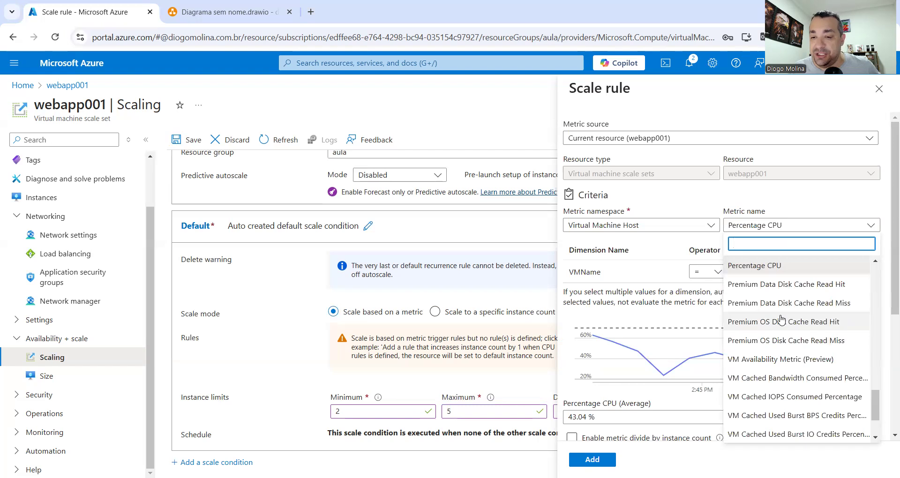
scroll(780, 320, down, 2)
scroll(781, 320, up, 1)
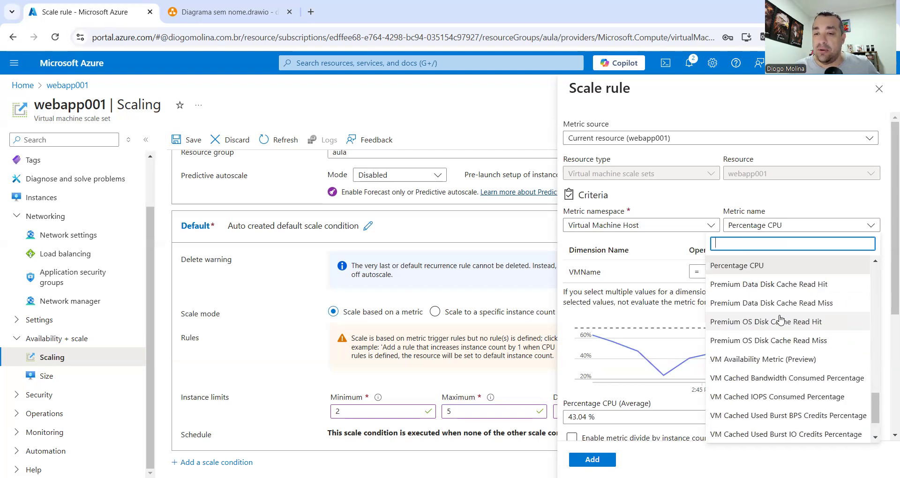
scroll(797, 356, down, 1)
scroll(816, 398, up, 10)
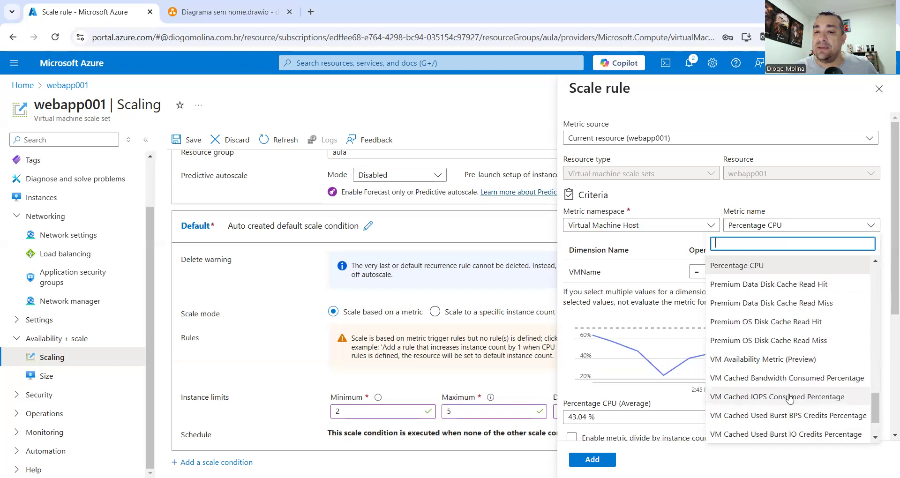
scroll(790, 398, up, 4)
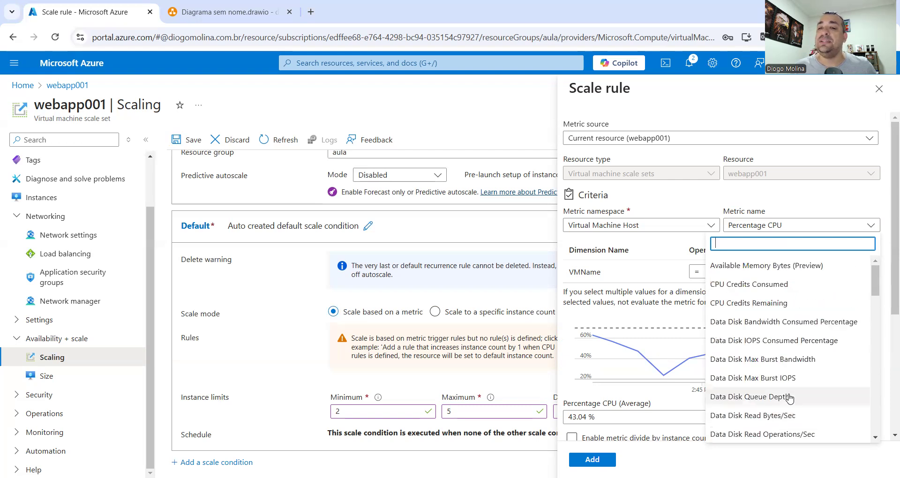
click(833, 200)
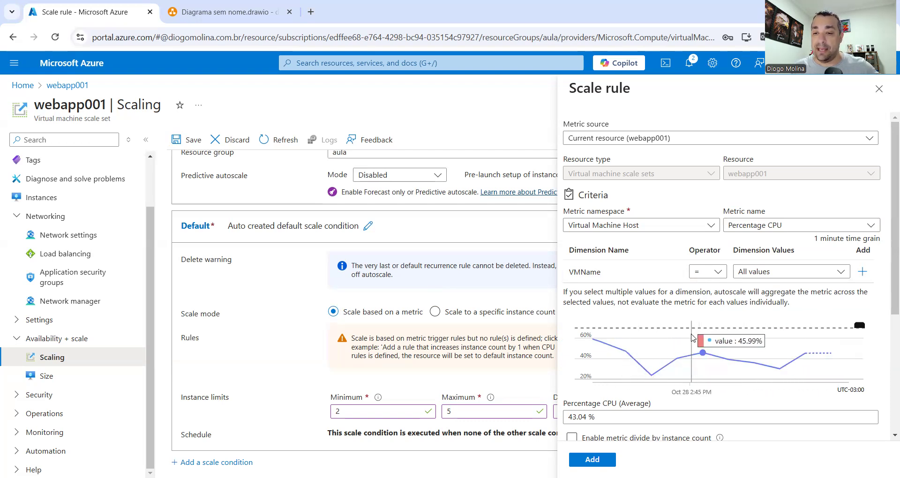
scroll(624, 356, down, 1)
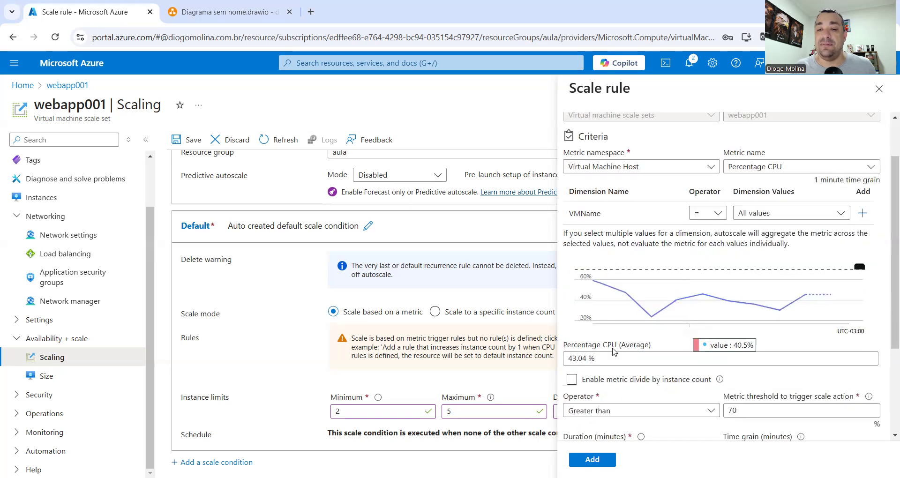
Keep the Greater than operator and lower the CPU threshold from 70 to 10
drag(623, 358, 565, 367)
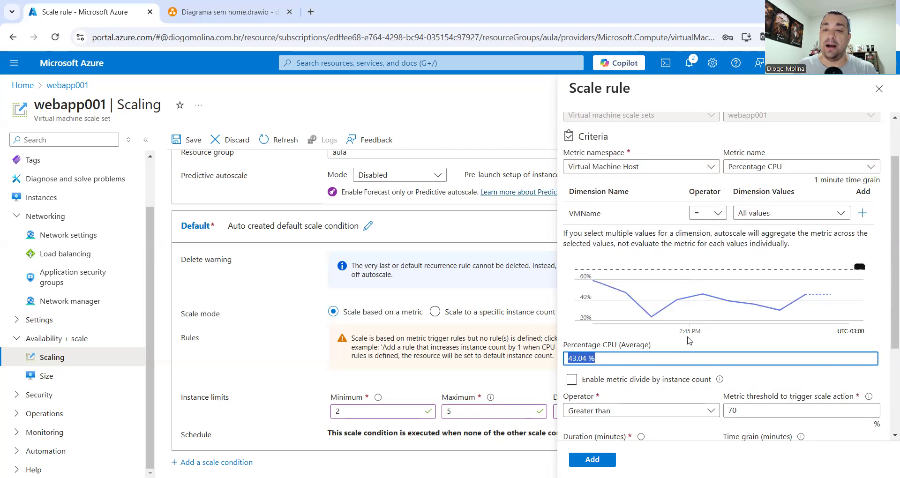
scroll(690, 361, down, 2)
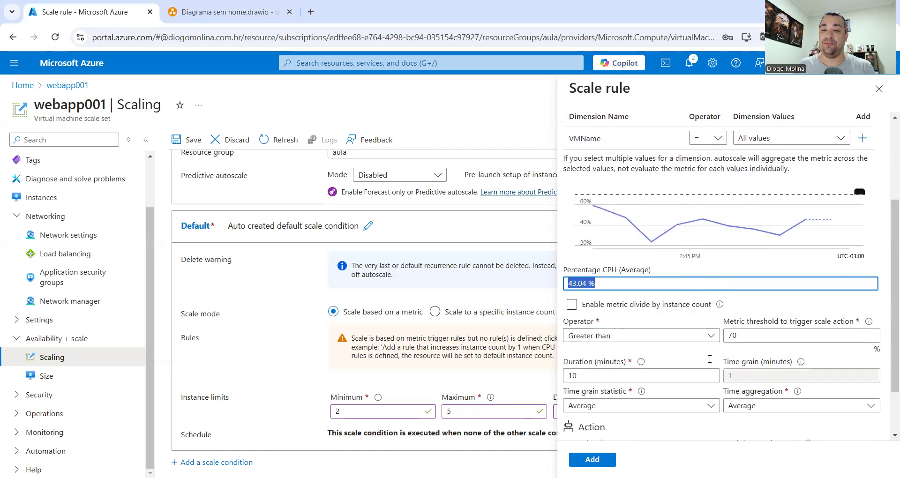
scroll(692, 363, up, 1)
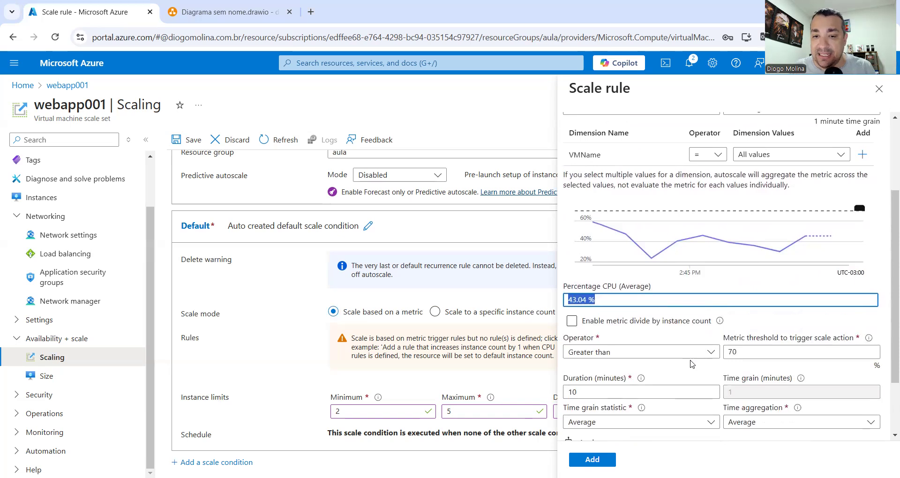
click(650, 356)
click(651, 356)
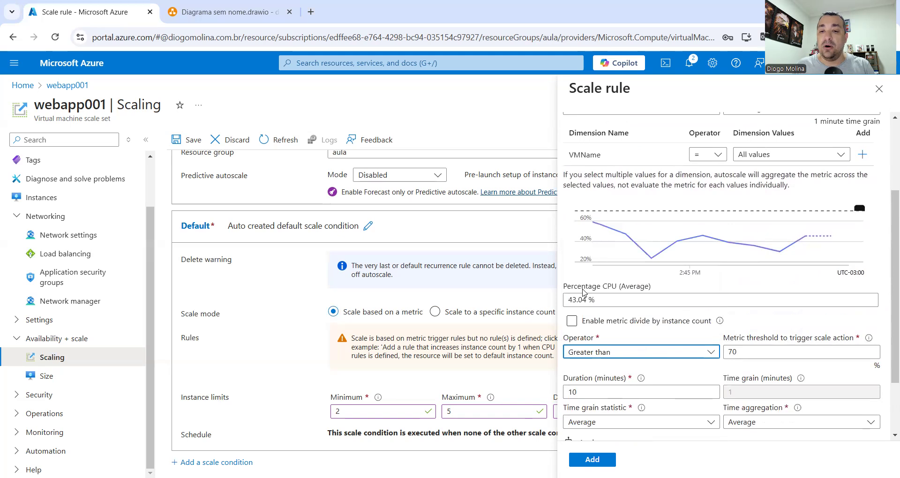
scroll(808, 189, up, 3)
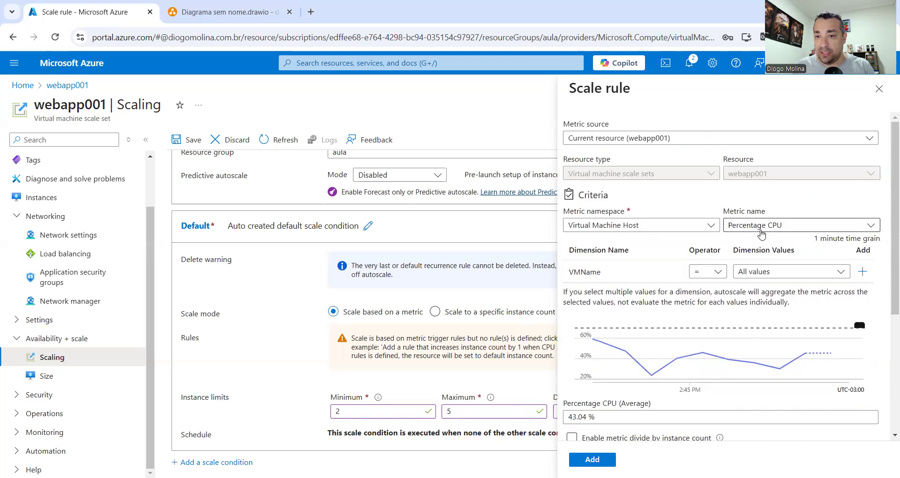
scroll(760, 300, down, 3)
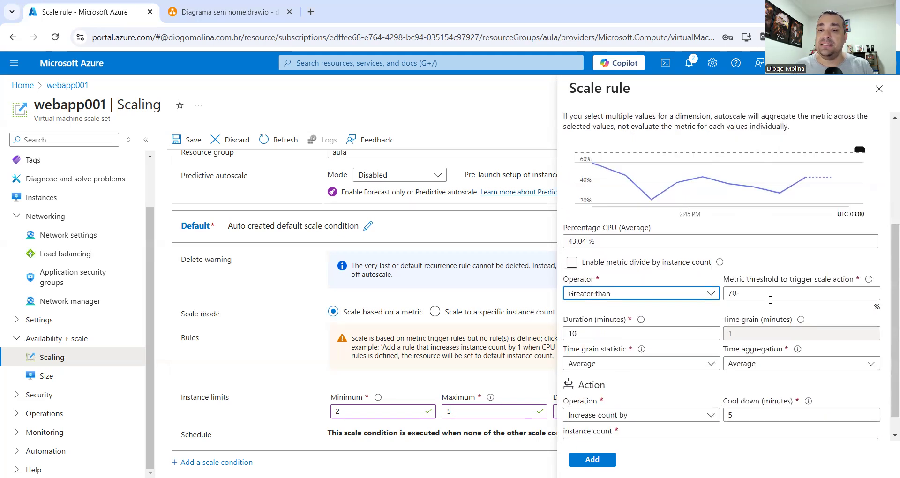
click(712, 294)
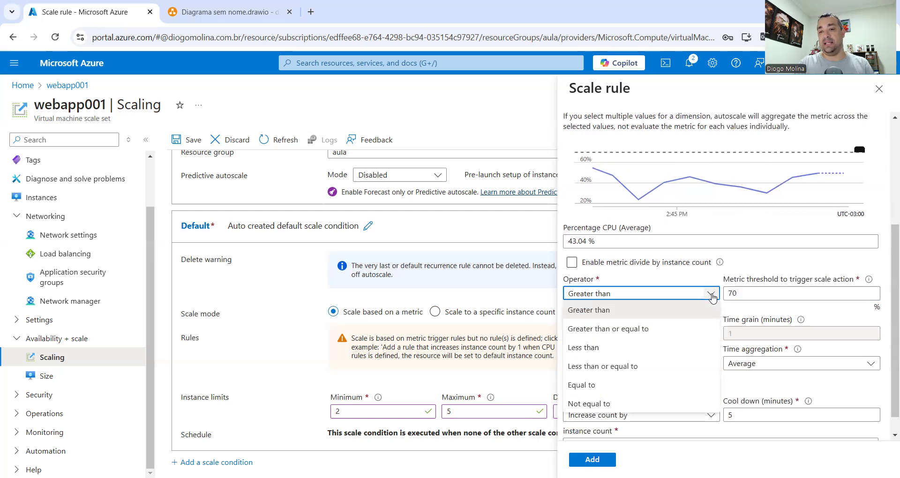
click(763, 290)
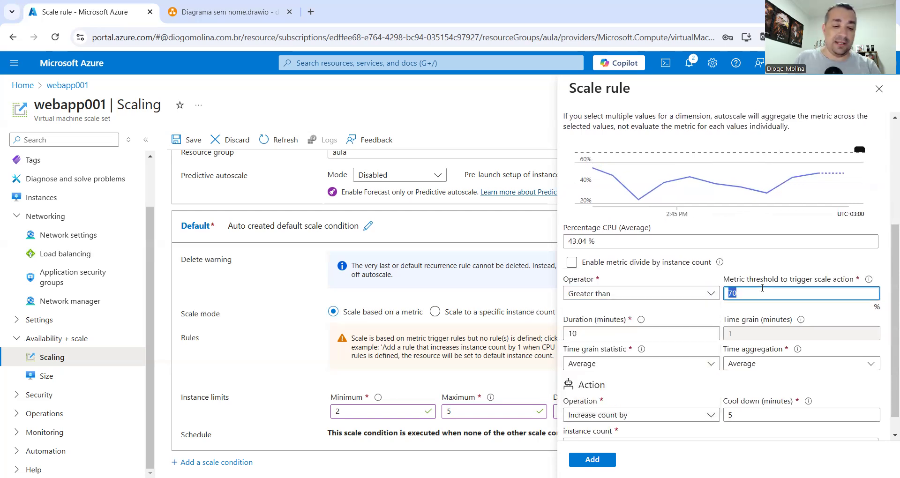
text(10)
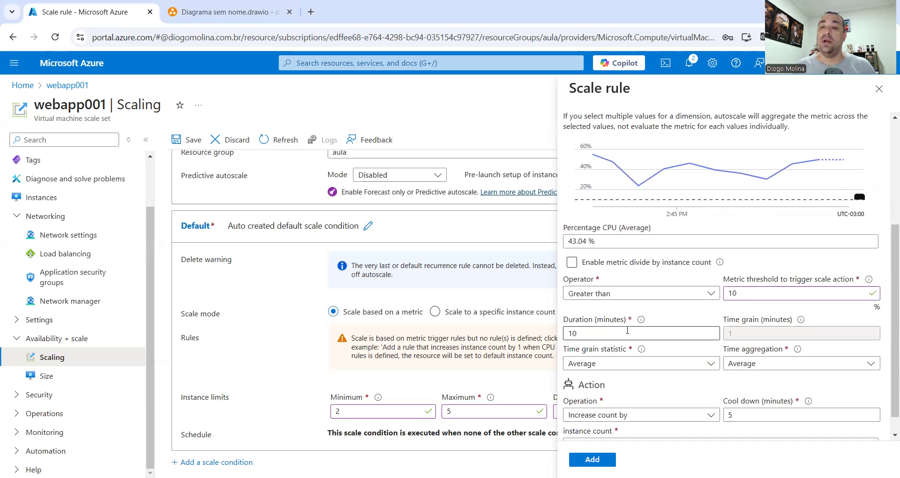
drag(598, 335, 516, 333)
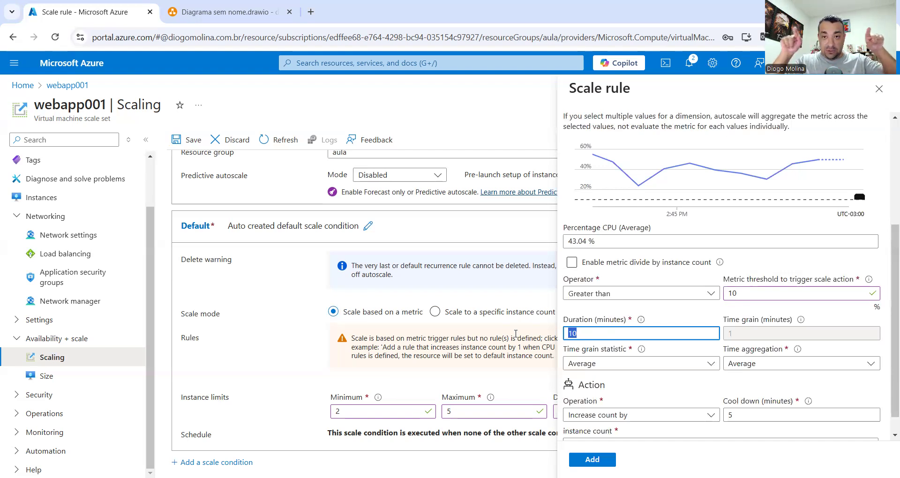
Shorten the rule's duration from 10 minutes to 1 minute
double_click(729, 293)
click(577, 334)
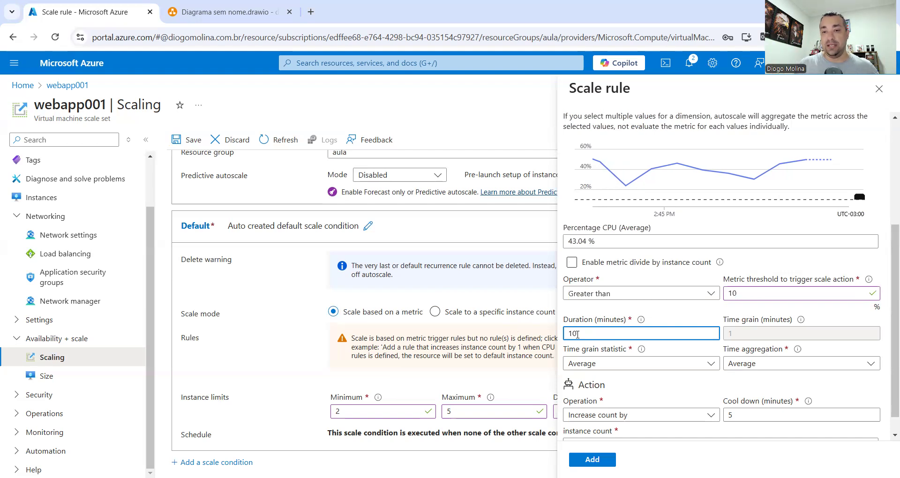
key(BackSpace)
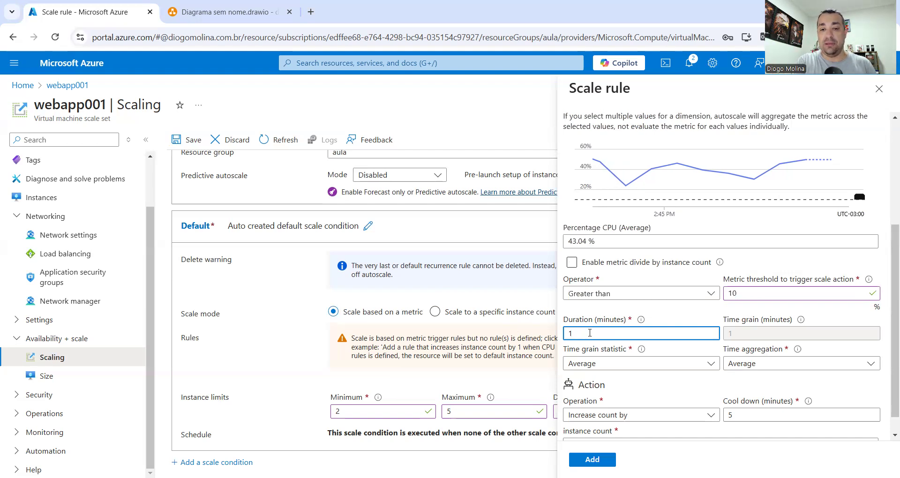
click(682, 319)
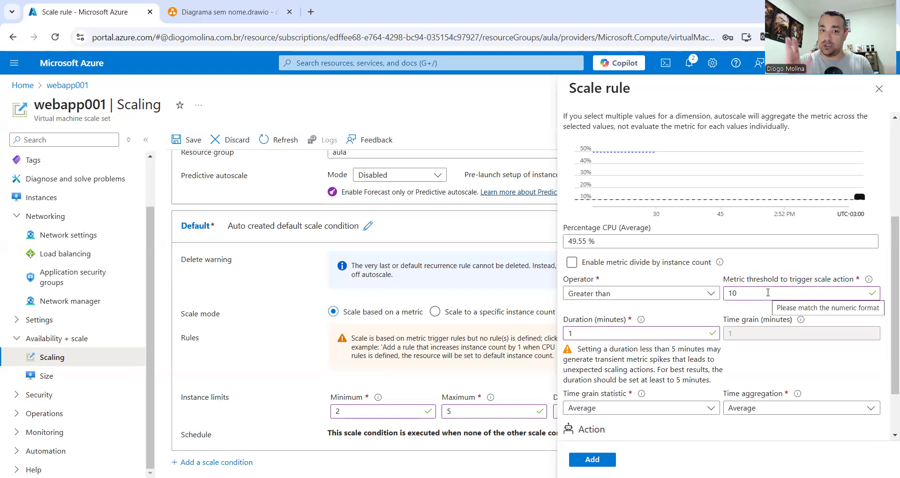
scroll(768, 292, down, 1)
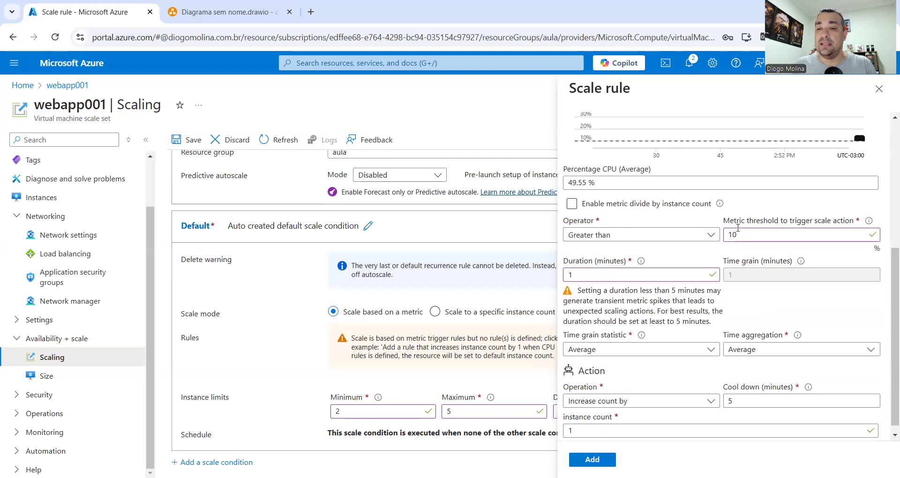
drag(751, 234, 725, 239)
key(Tab)
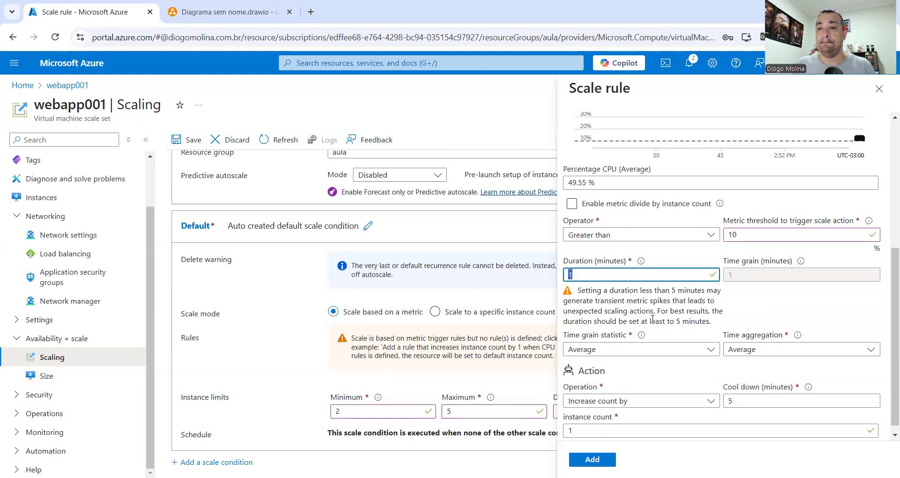
scroll(741, 319, down, 1)
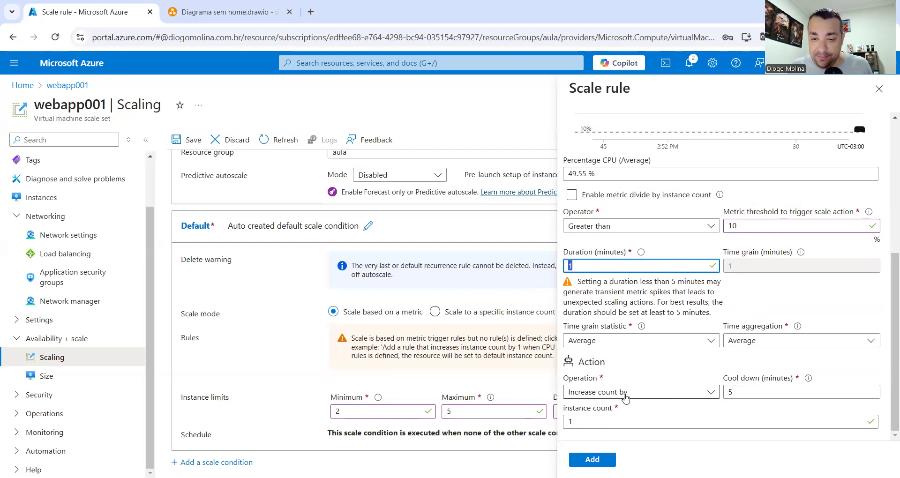
Keep the rule's instance count at 1
click(588, 422)
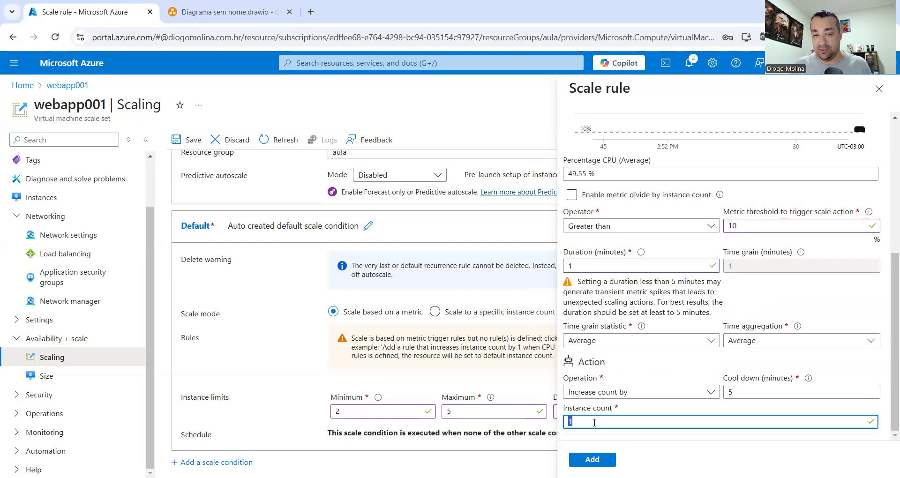
key(BackSpace)
text(3)
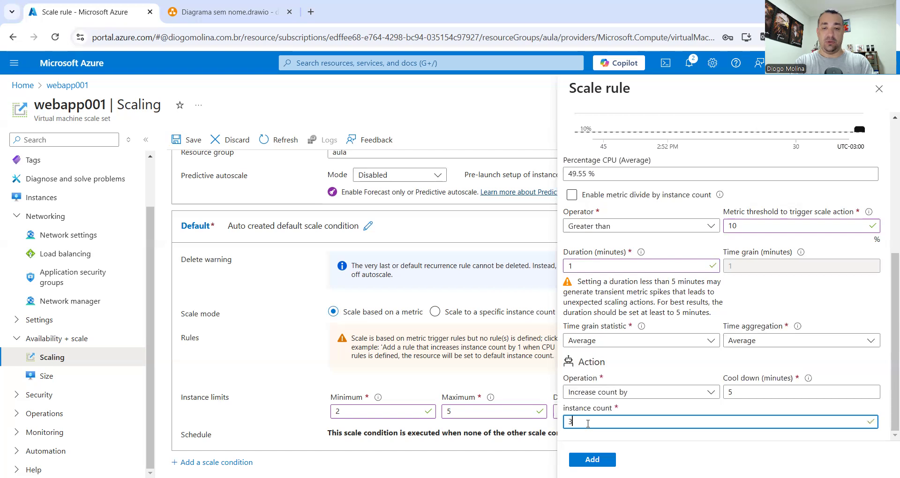
key(BackSpace)
text(1)
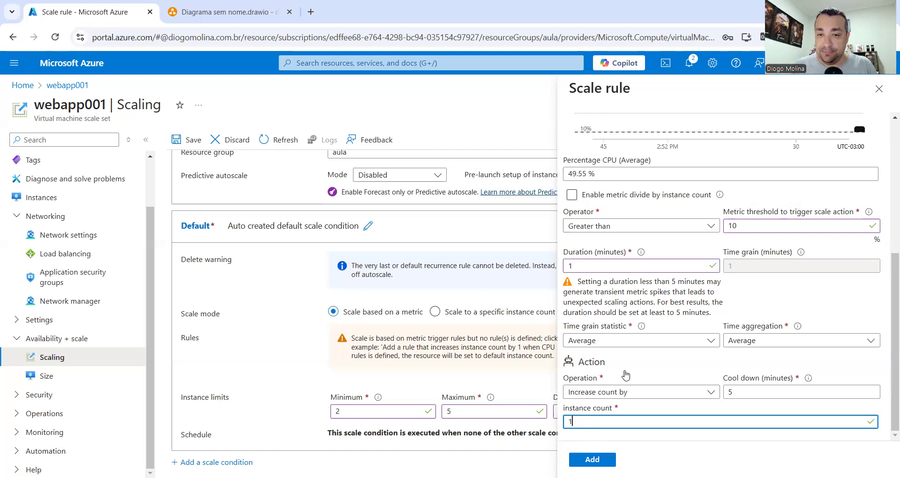
Set the cool down to 1 minute and add the CPU scale-out rule
double_click(745, 392)
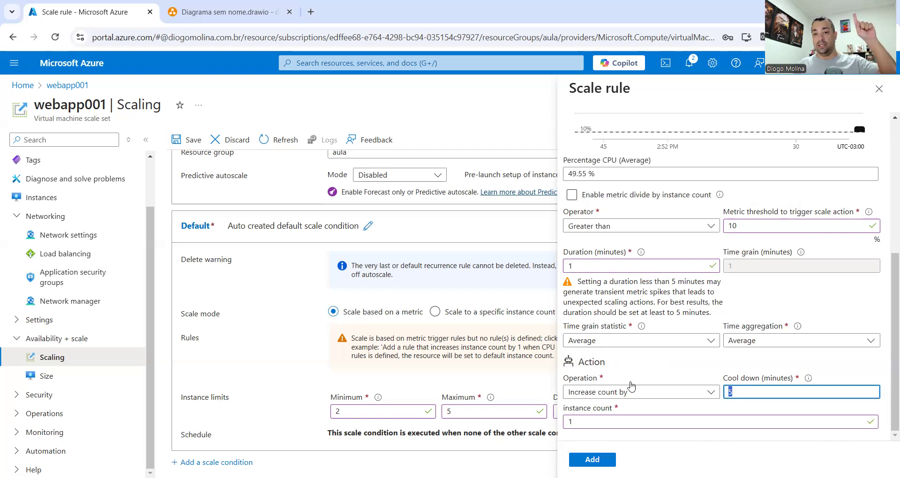
drag(755, 390, 702, 395)
click(702, 395)
click(756, 393)
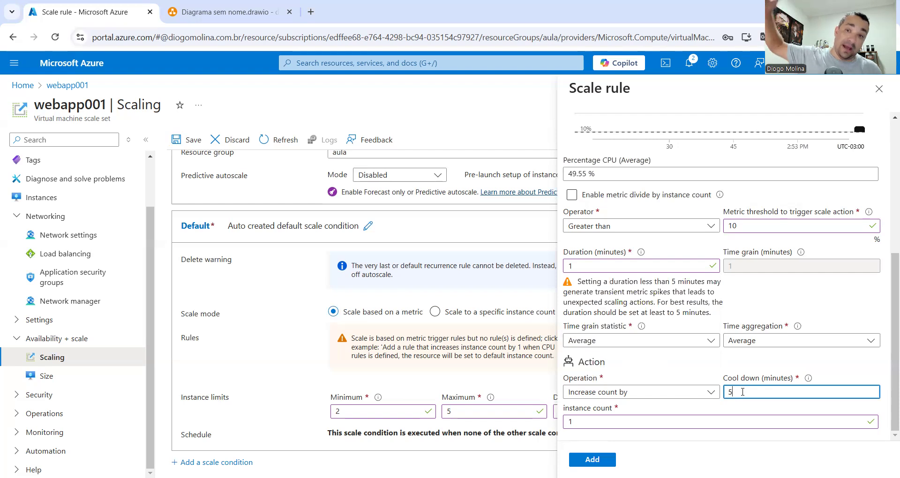
key(BackSpace)
text(1)
click(820, 361)
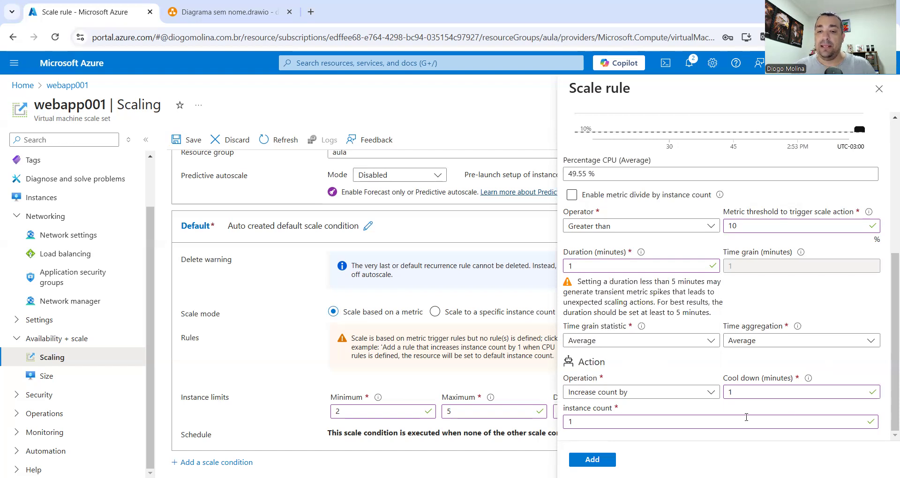
click(592, 459)
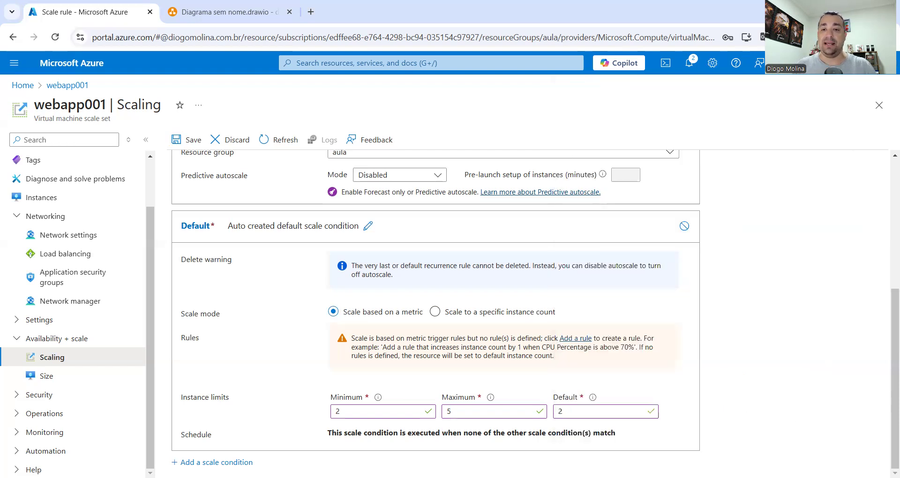
Save the custom autoscale configuration with the new CPU rule
click(189, 140)
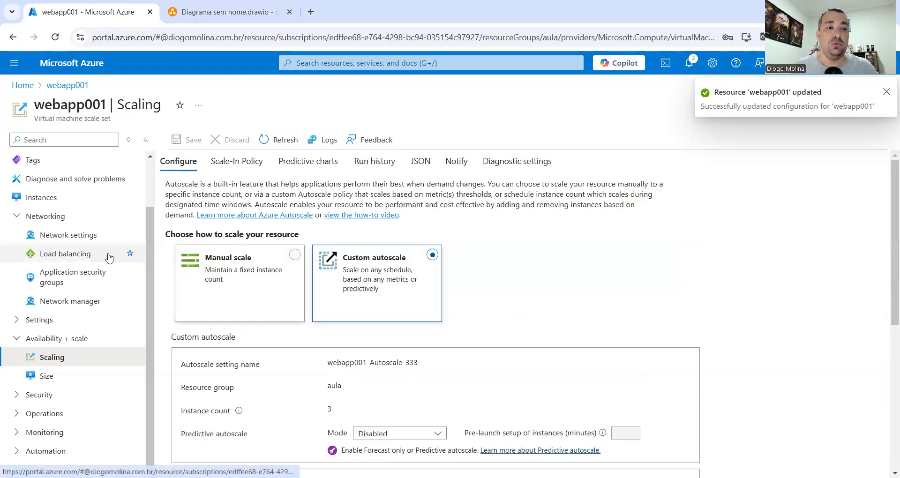
scroll(80, 262, up, 3)
Refresh the Instances list until webapp001 shows five instances, then return to Scaling
click(62, 257)
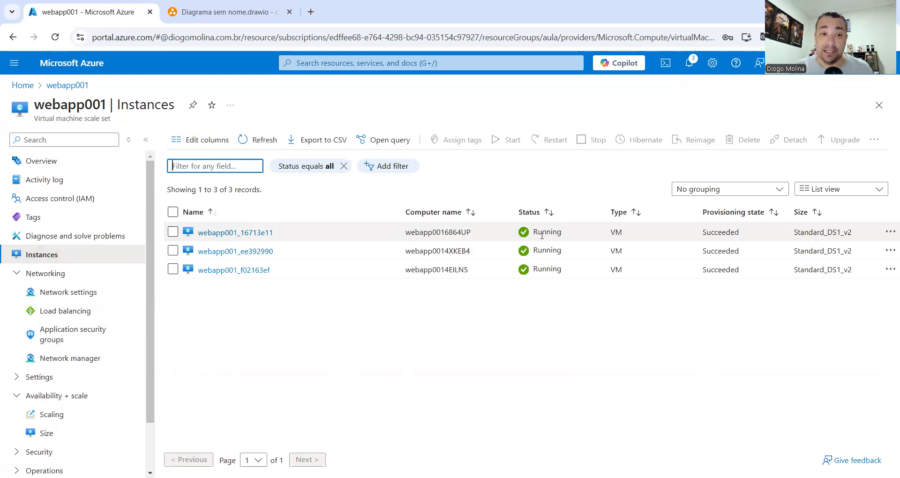
click(262, 141)
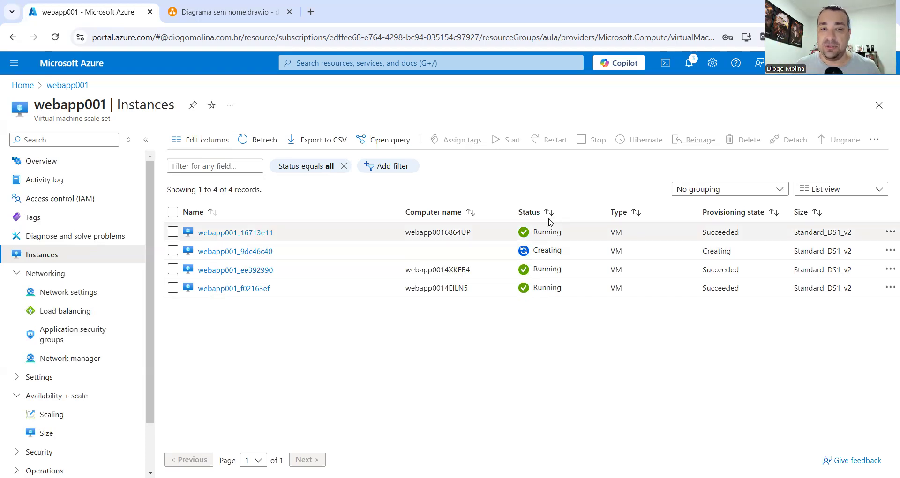
click(259, 143)
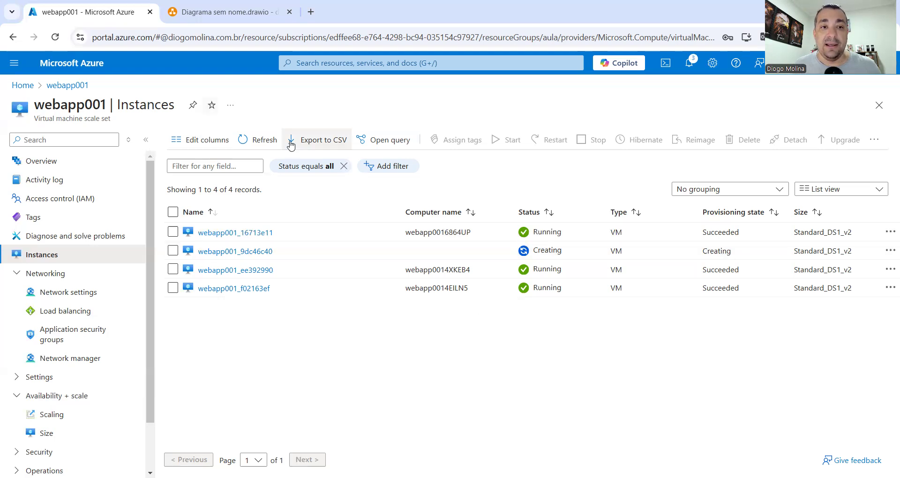
click(259, 140)
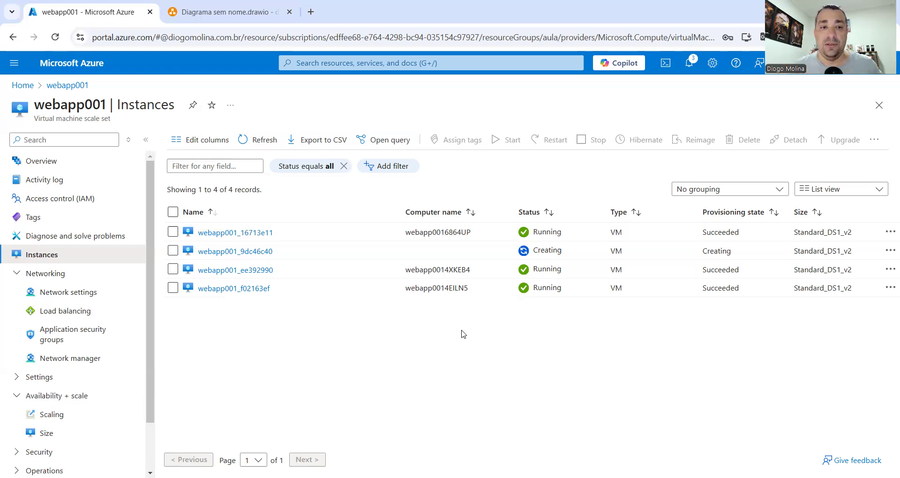
click(246, 144)
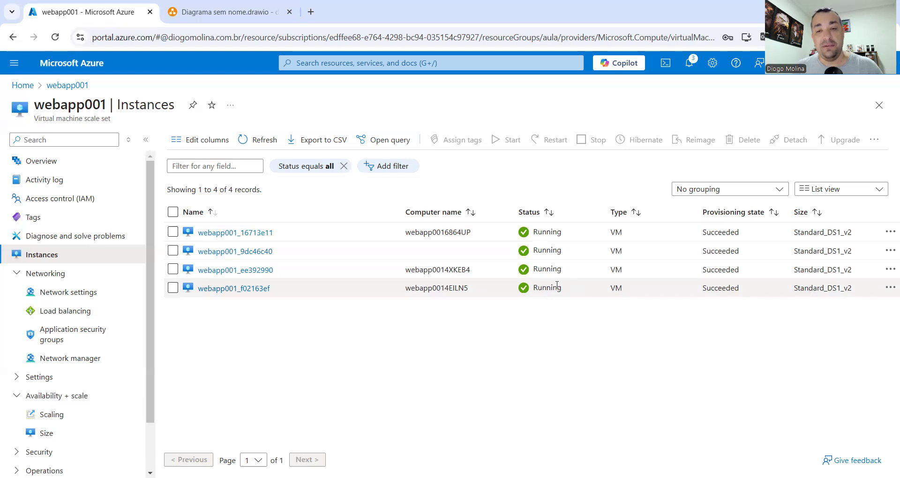
click(248, 147)
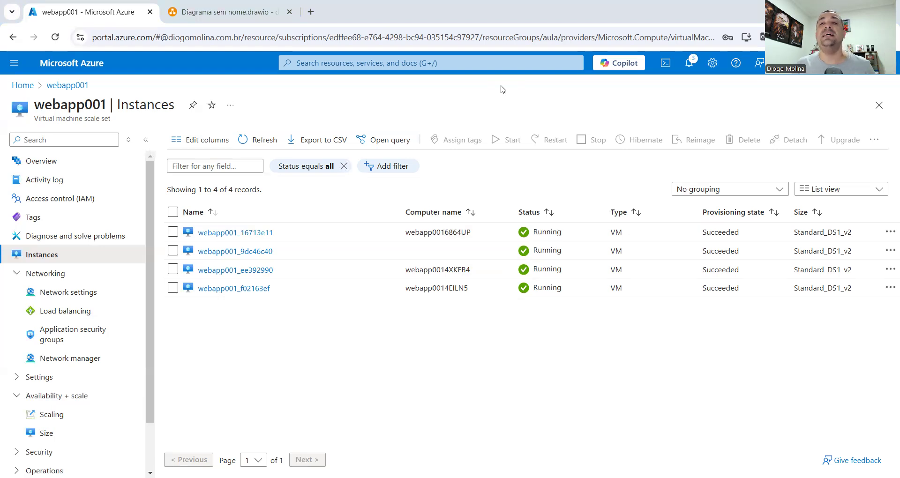
click(246, 144)
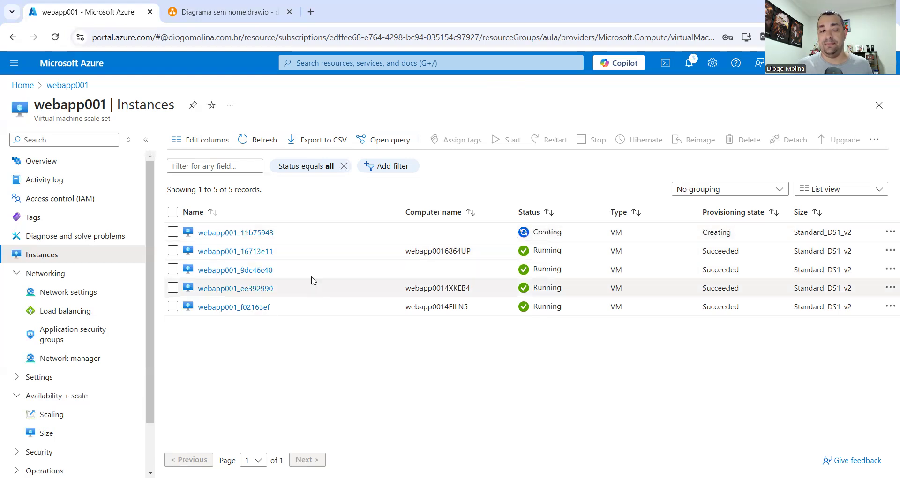
scroll(97, 329, down, 1)
click(52, 357)
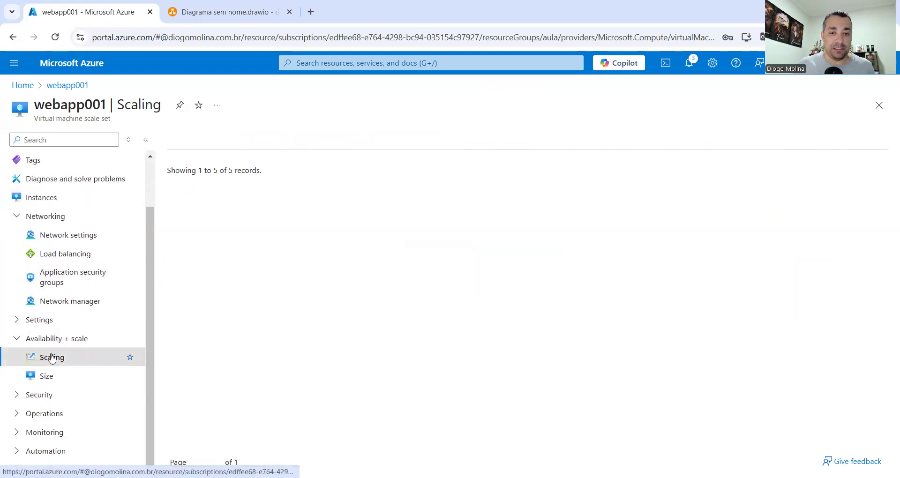
Open the Percentage CPU scale rule for editing
scroll(506, 273, down, 5)
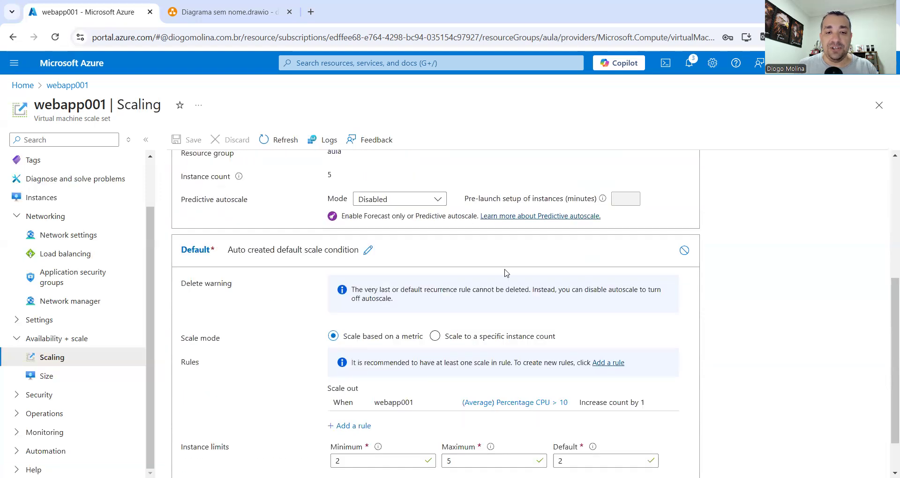
scroll(506, 273, down, 1)
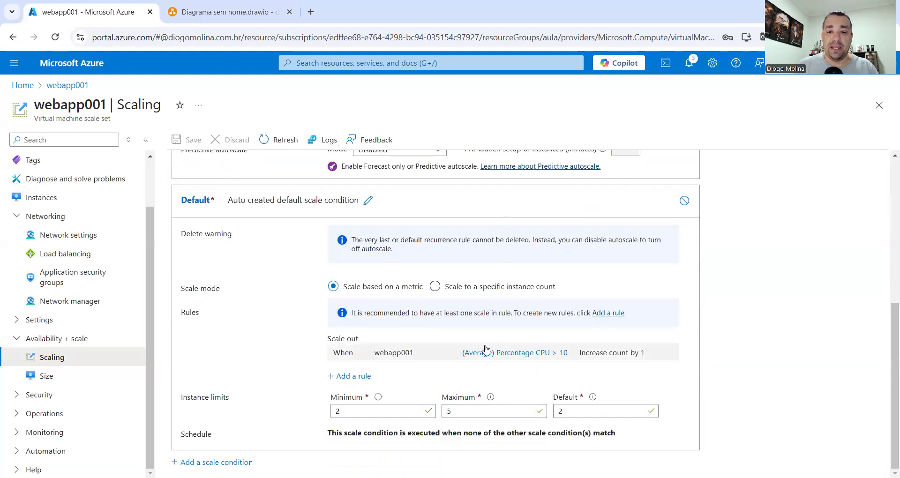
click(508, 357)
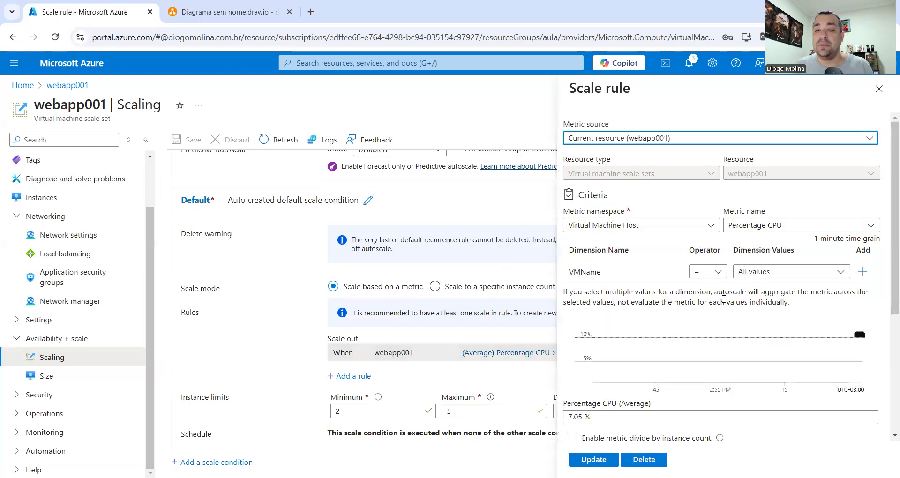
scroll(730, 363, down, 3)
scroll(730, 364, down, 1)
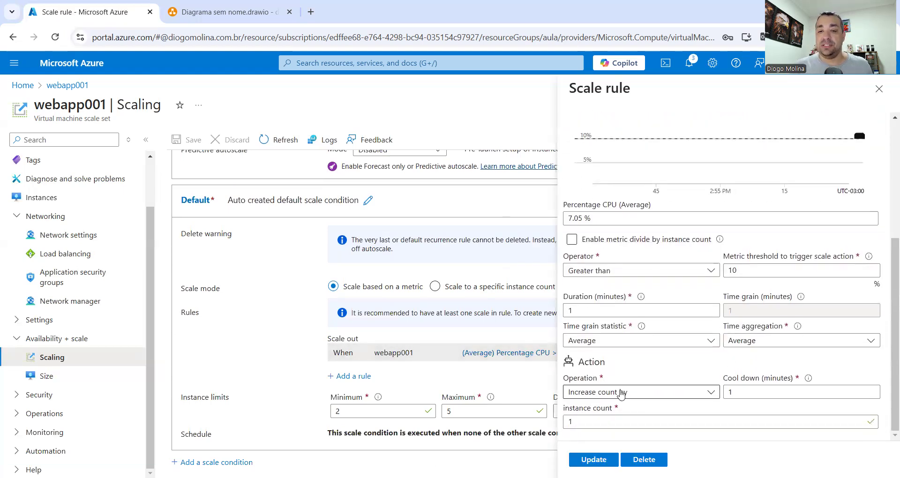
click(608, 396)
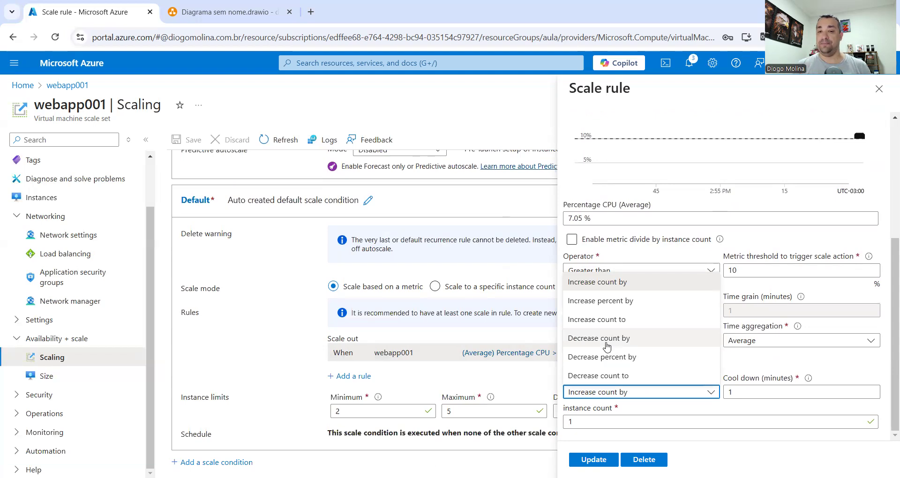
click(734, 451)
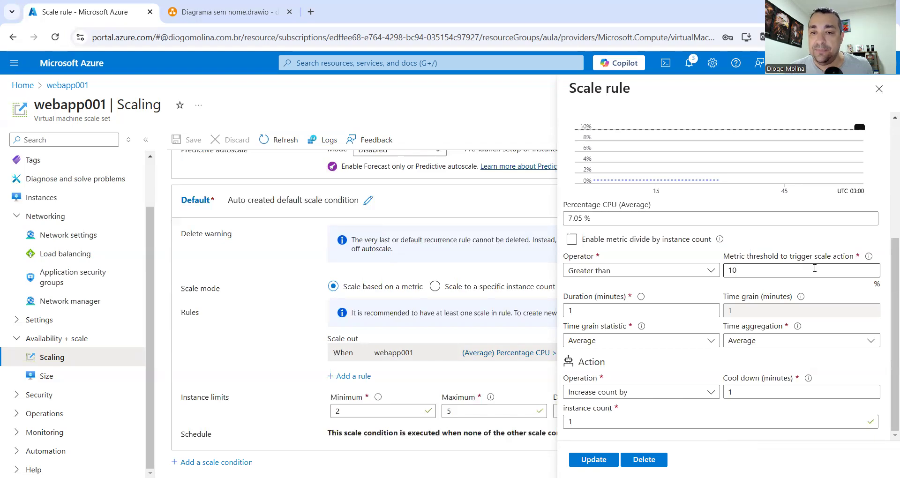
Change the rule to decrease count by 1 when CPU exceeds 4%, and update it
scroll(647, 266, up, 1)
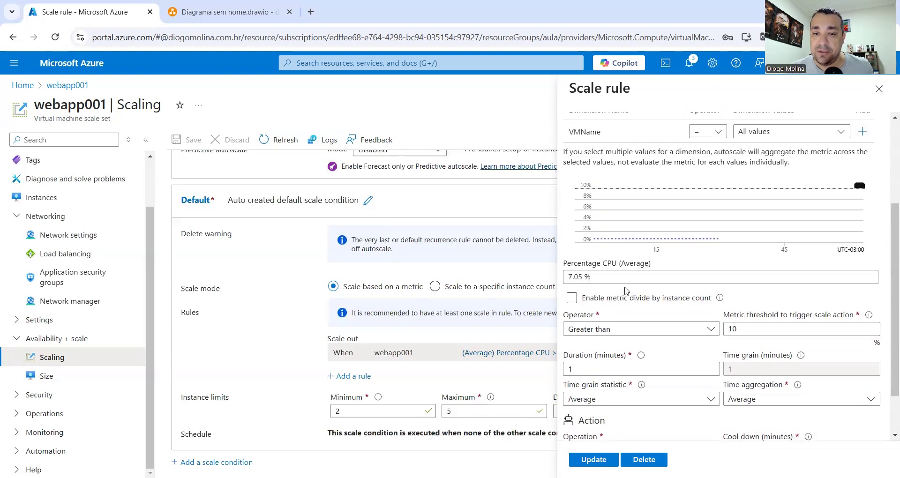
scroll(626, 291, down, 1)
click(684, 272)
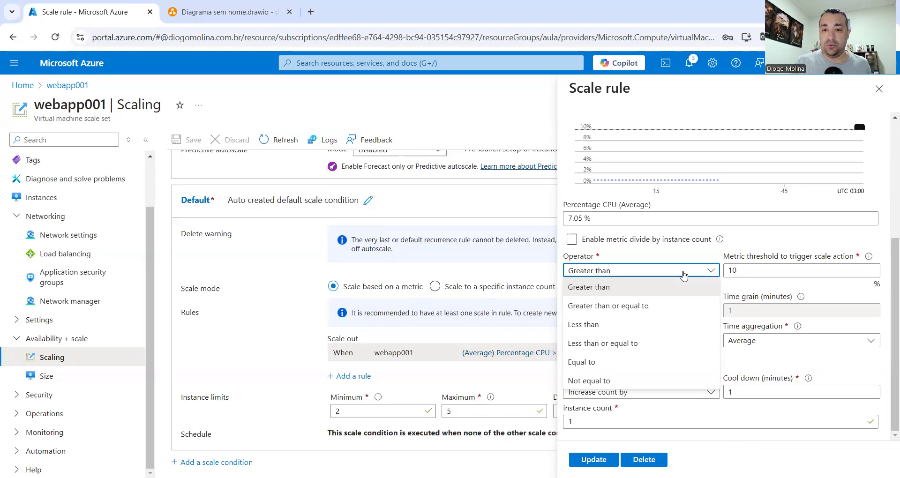
double_click(747, 266)
text(4)
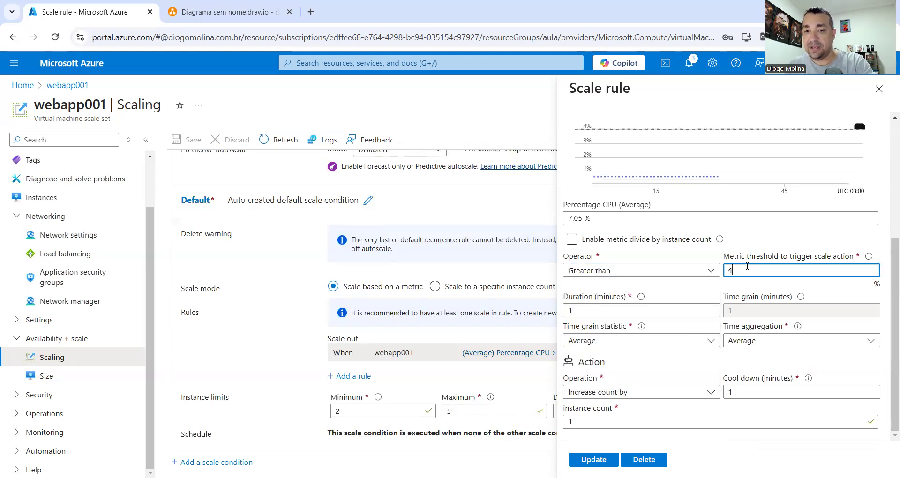
click(626, 394)
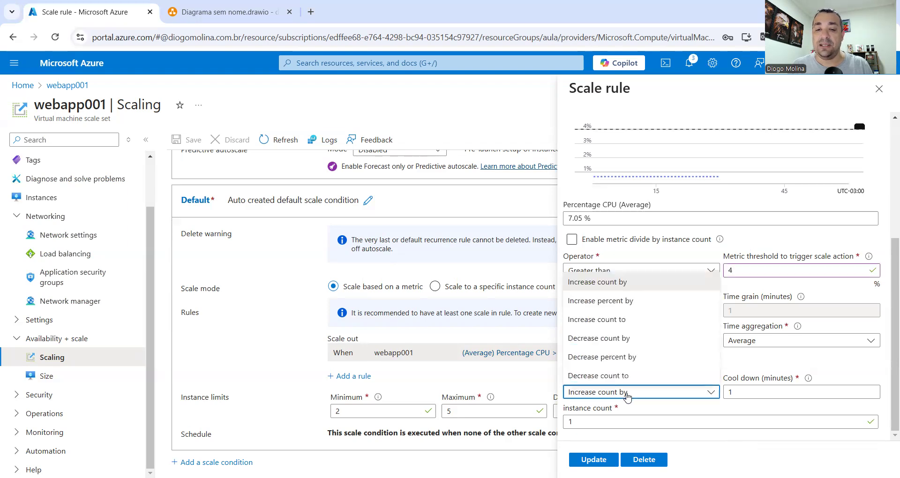
click(638, 340)
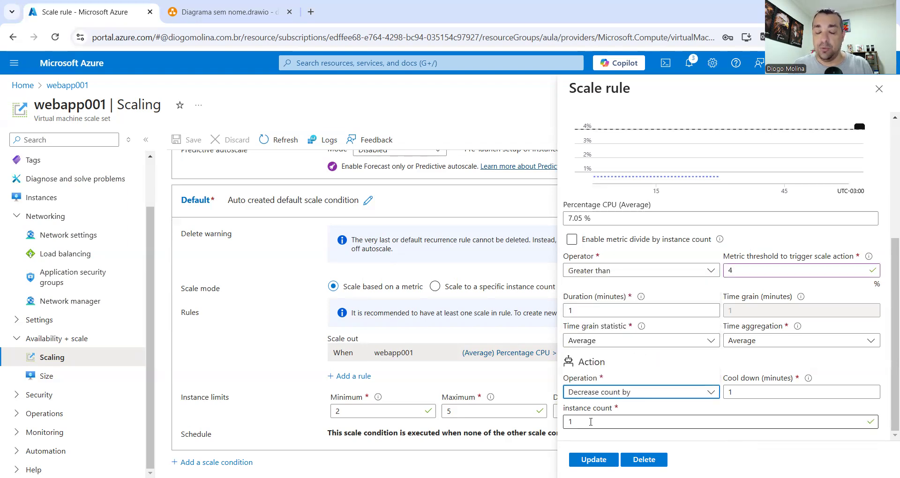
double_click(591, 421)
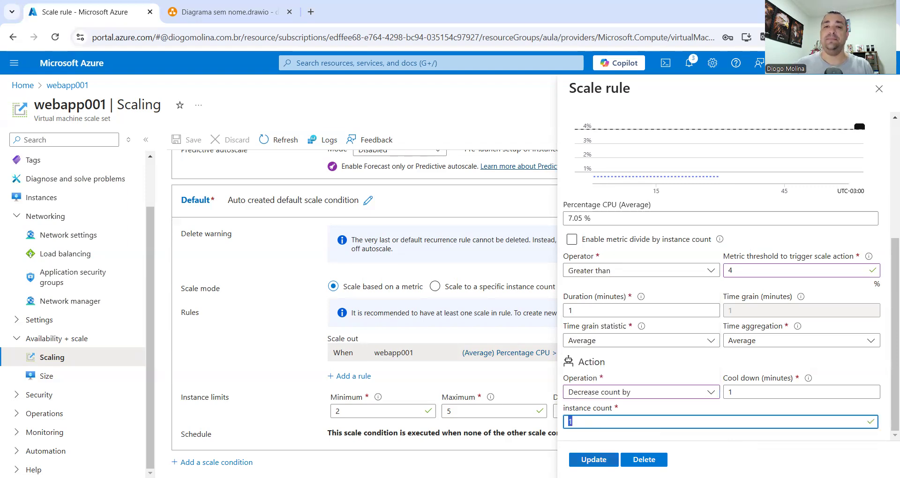
click(594, 460)
Save the autoscale settings with the updated scale-in rule
click(186, 140)
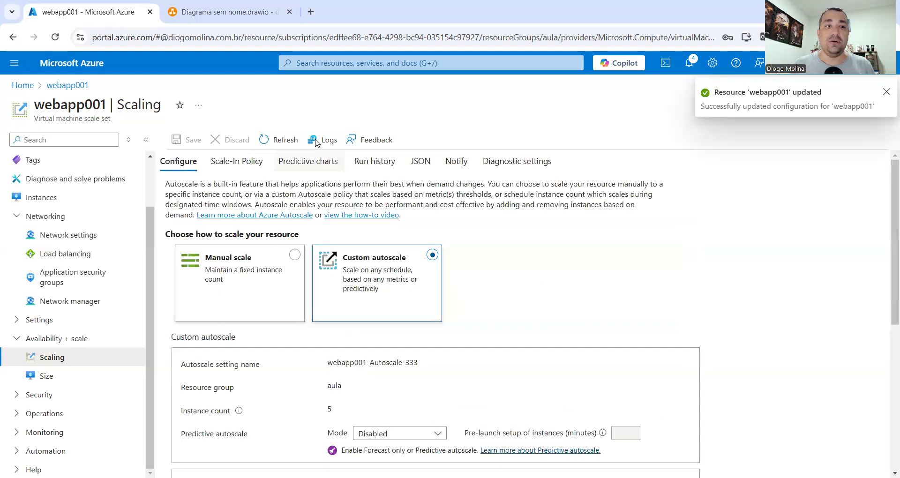
scroll(83, 235, up, 2)
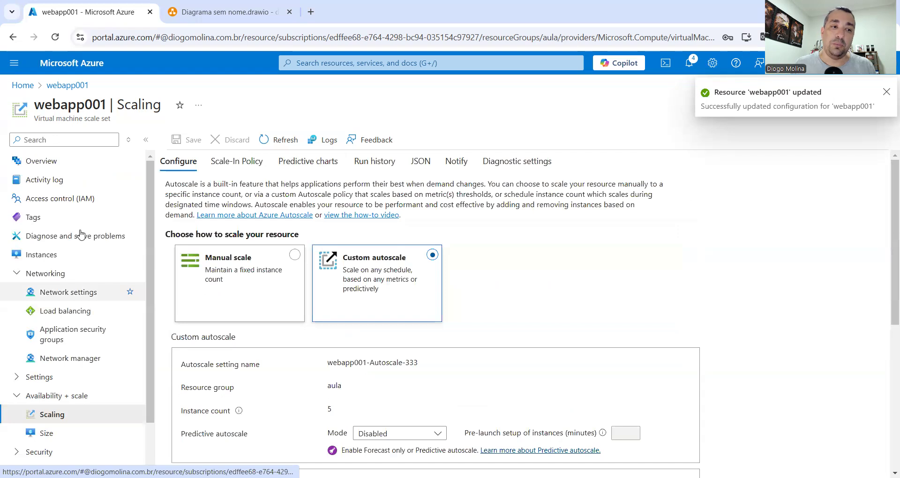
click(86, 254)
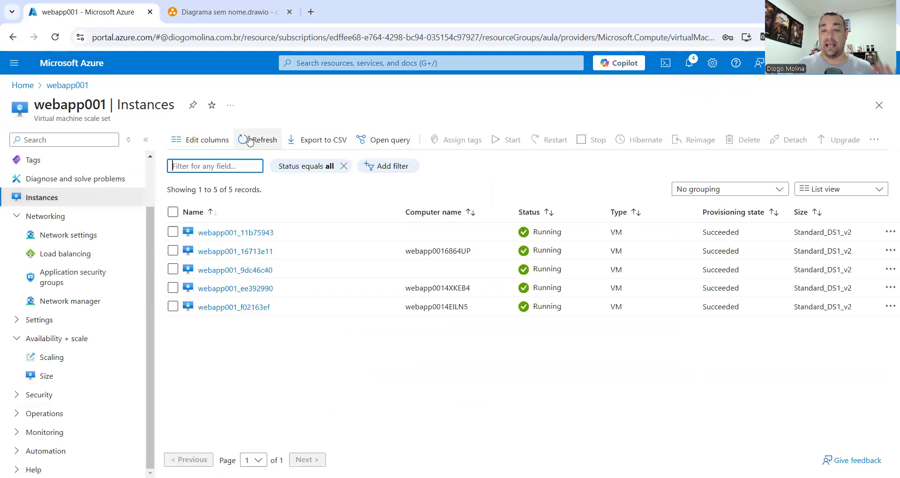
Refresh the instance list until it shows four running instances
click(250, 140)
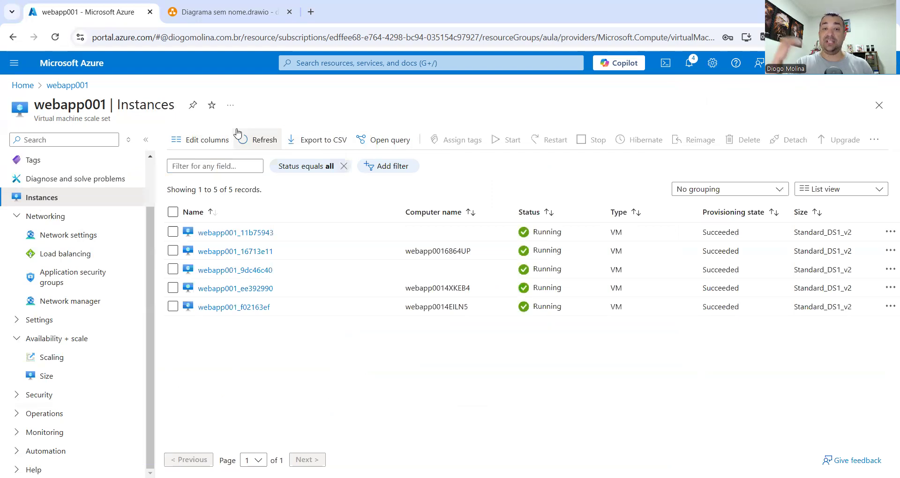
click(258, 141)
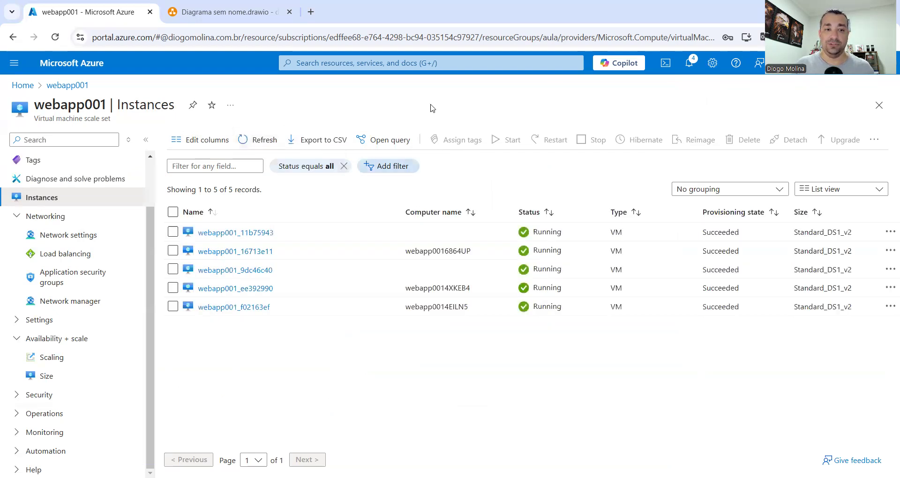
click(255, 143)
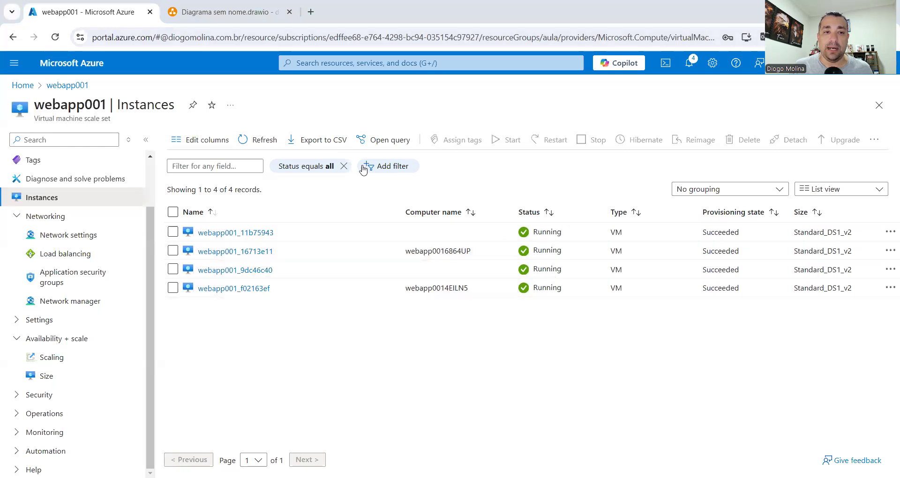
click(257, 140)
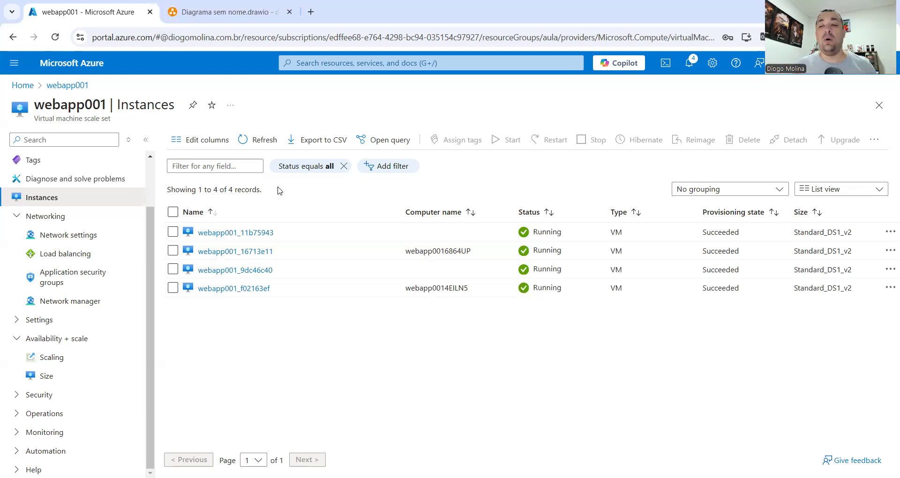
click(263, 139)
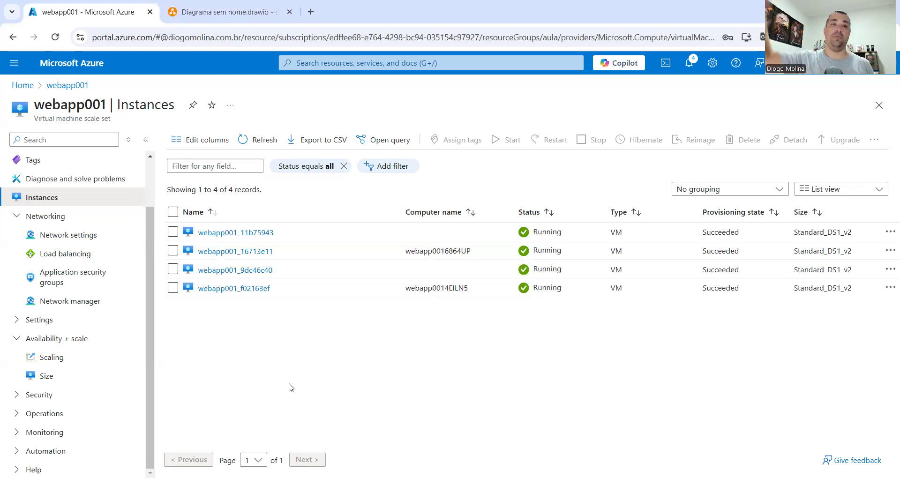
click(257, 141)
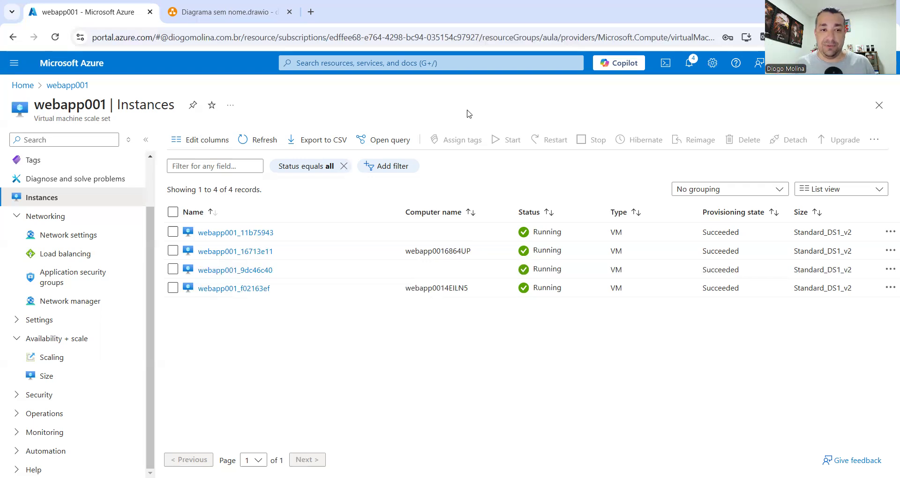
click(264, 141)
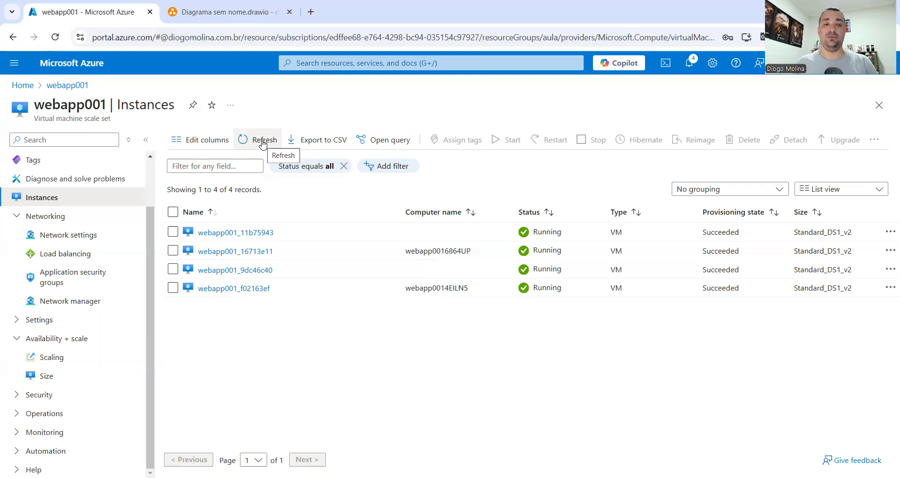
click(263, 141)
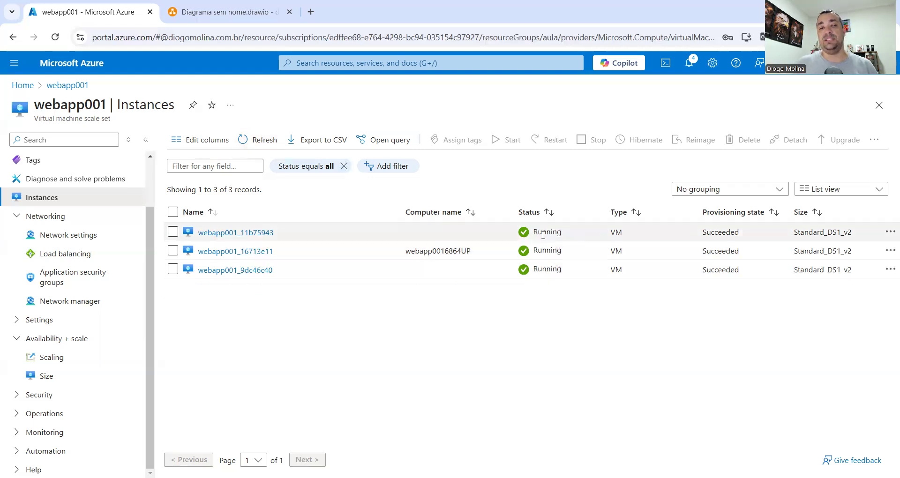